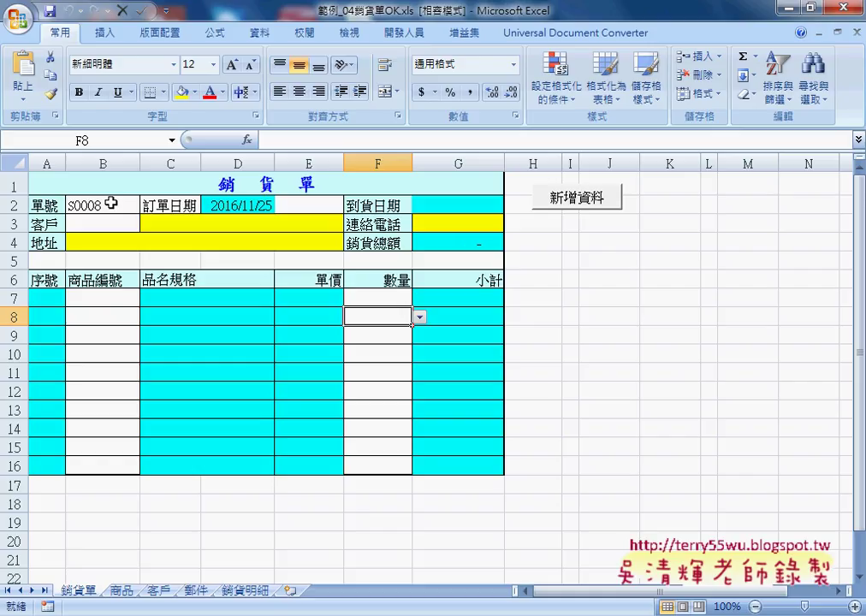
Review the order number in B2, the past orders in 銷貨明細, and the D2 order-date formula.
left_click(111, 204)
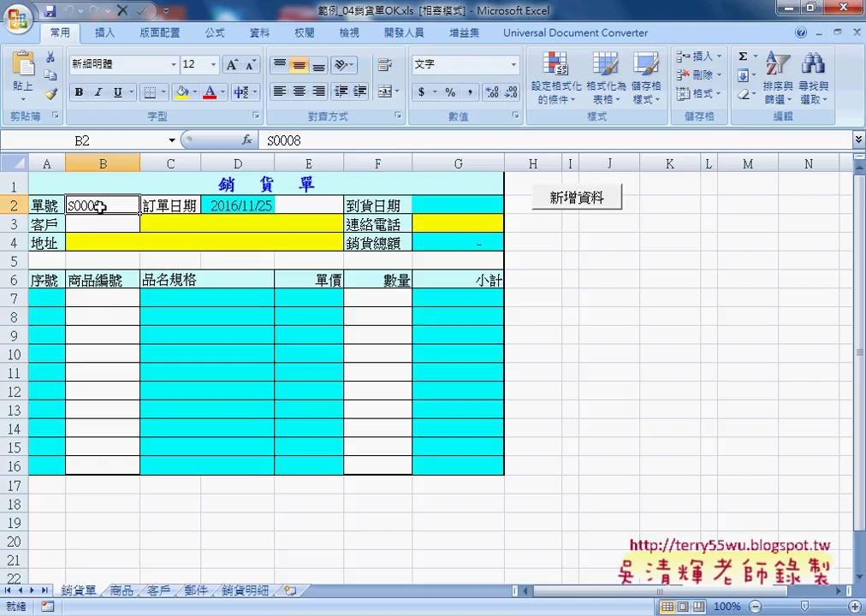
left_click(241, 599)
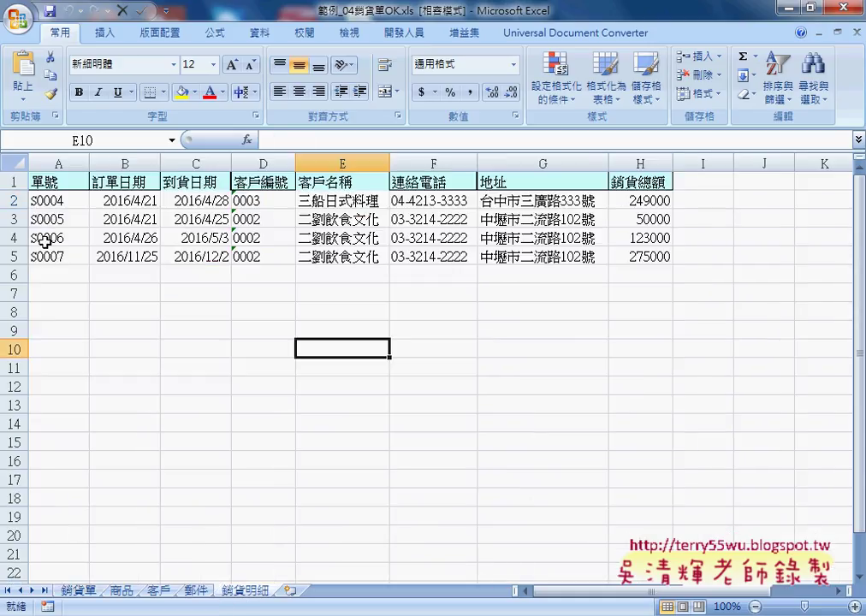
left_click(77, 590)
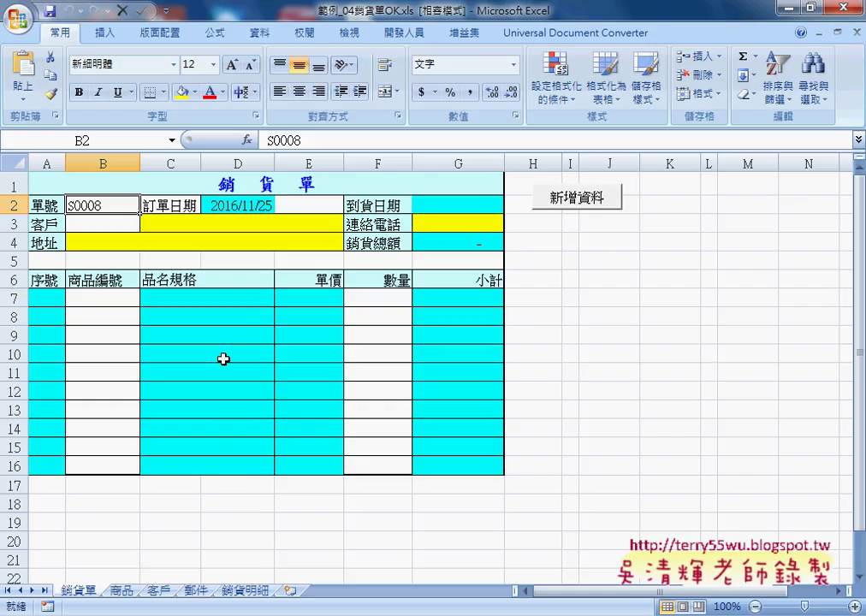
left_click(240, 205)
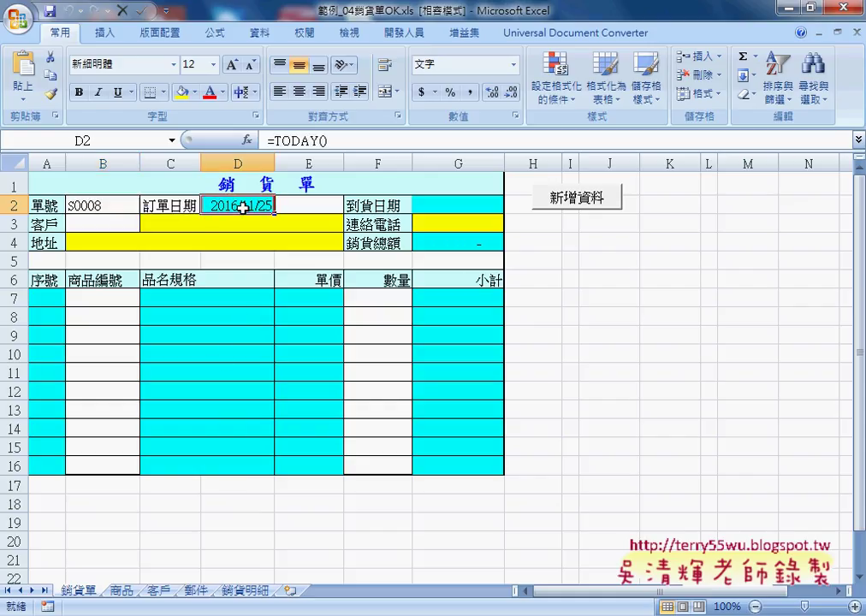
Set E2's delivery type to 3普通件 and check the G2 arrival date of 2016/12/02.
left_click(313, 204)
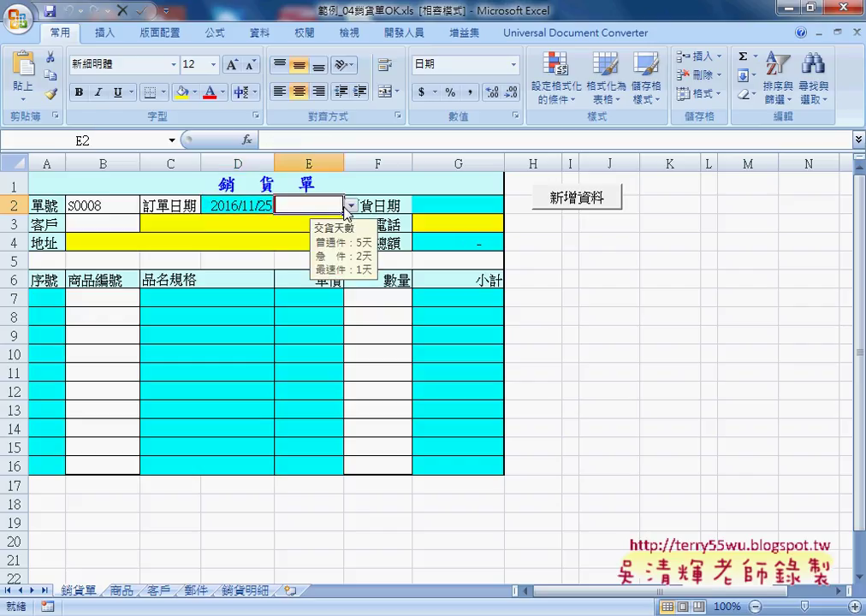
left_click(350, 206)
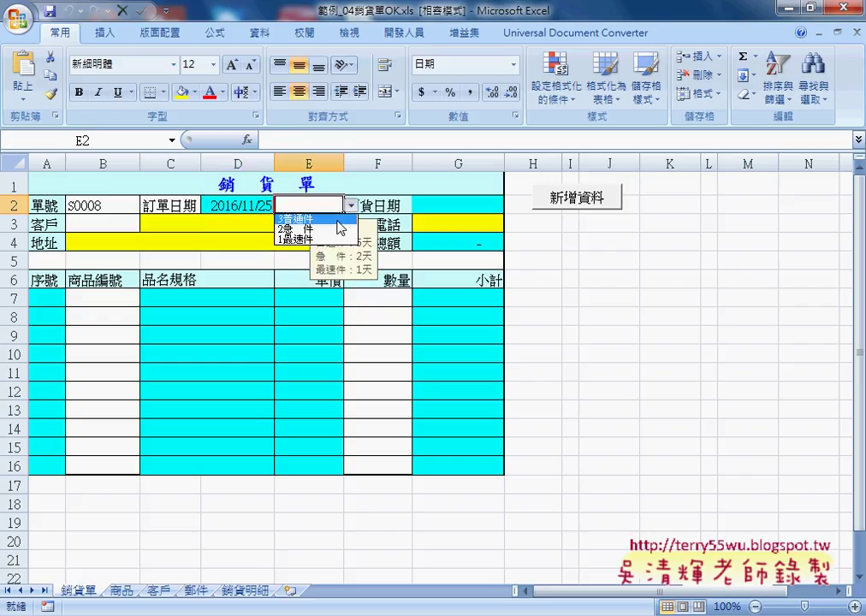
left_click(338, 219)
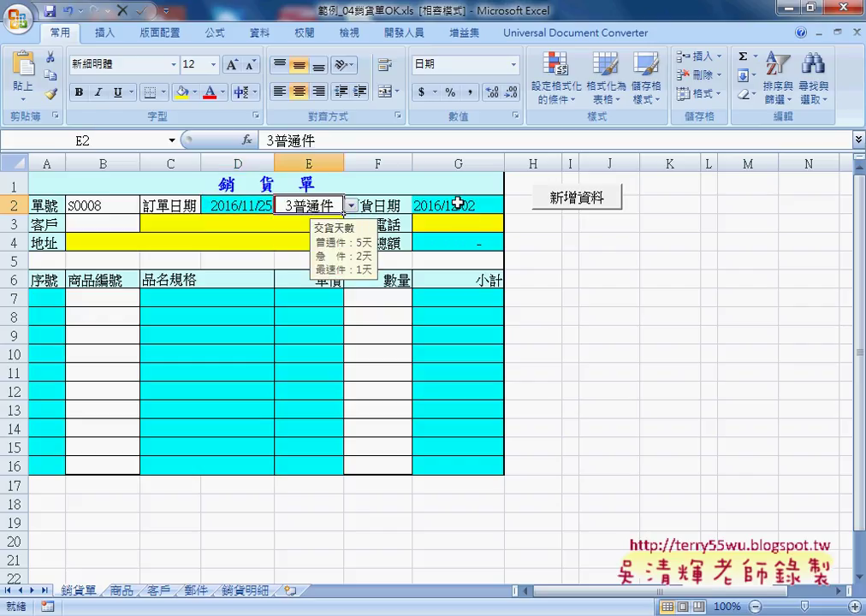
left_click(573, 245)
left_click(449, 206)
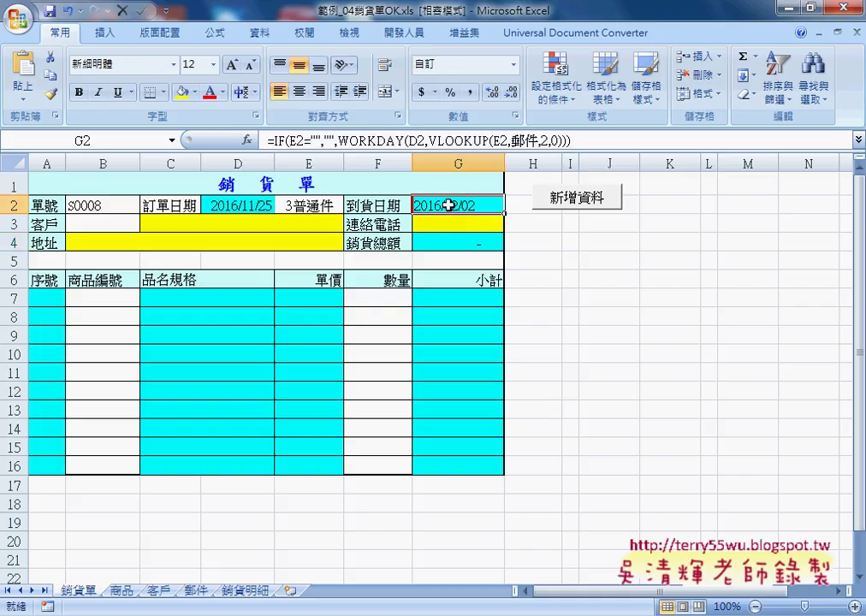
left_click(556, 244)
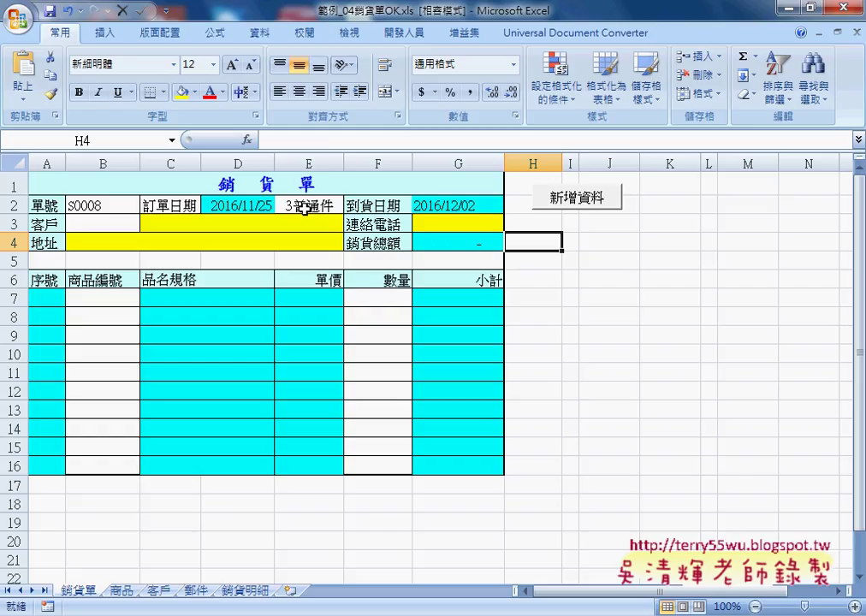
left_click(305, 208)
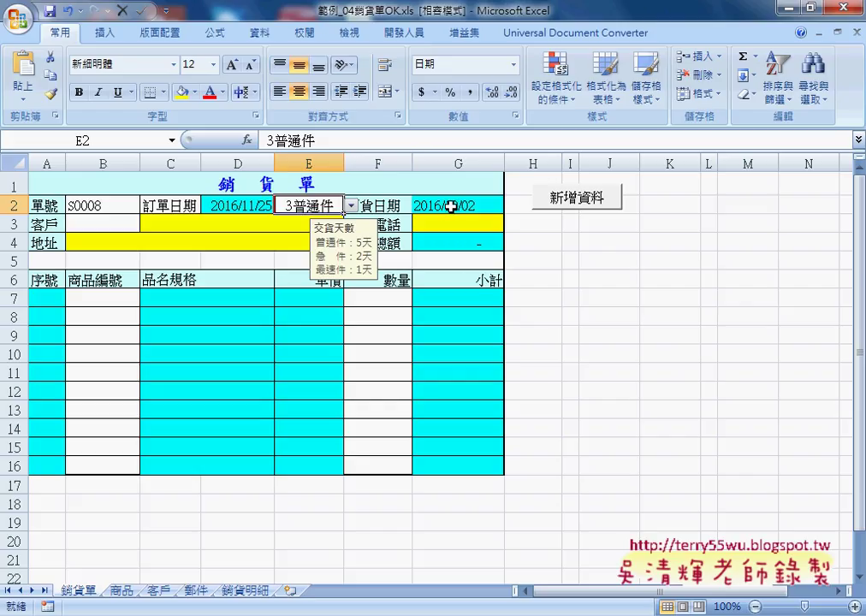
Look up the available customer codes in A1:A5 of the 客戶 sheet.
left_click(602, 295)
left_click(133, 225)
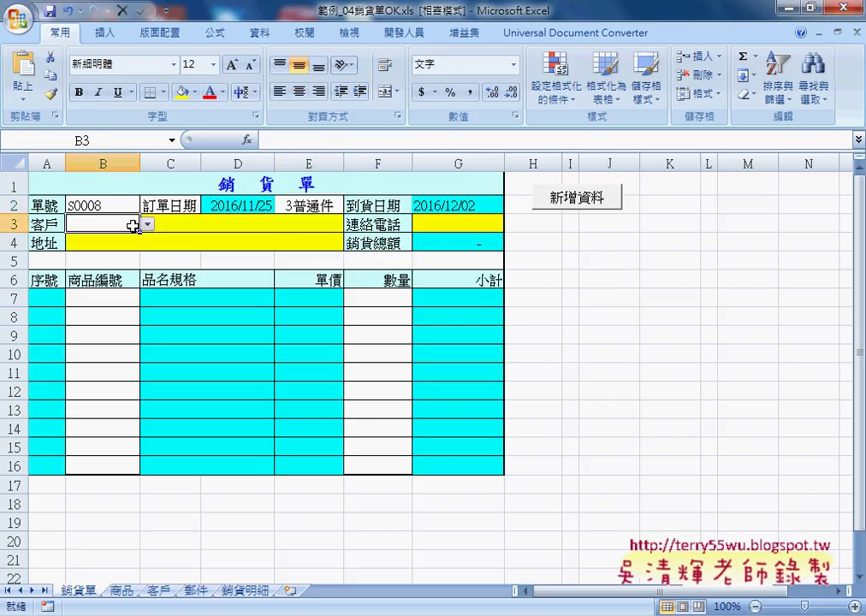
left_click(148, 224)
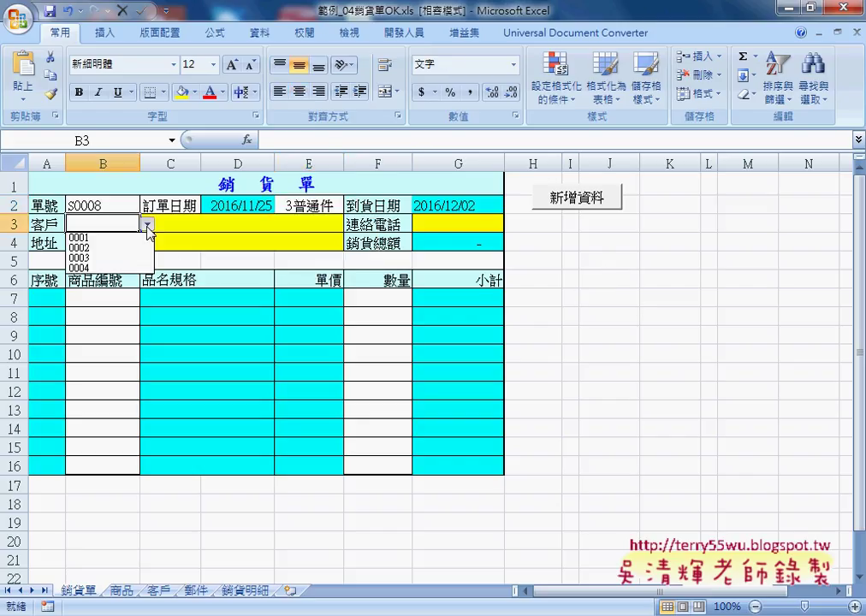
left_click(158, 592)
left_click(165, 592)
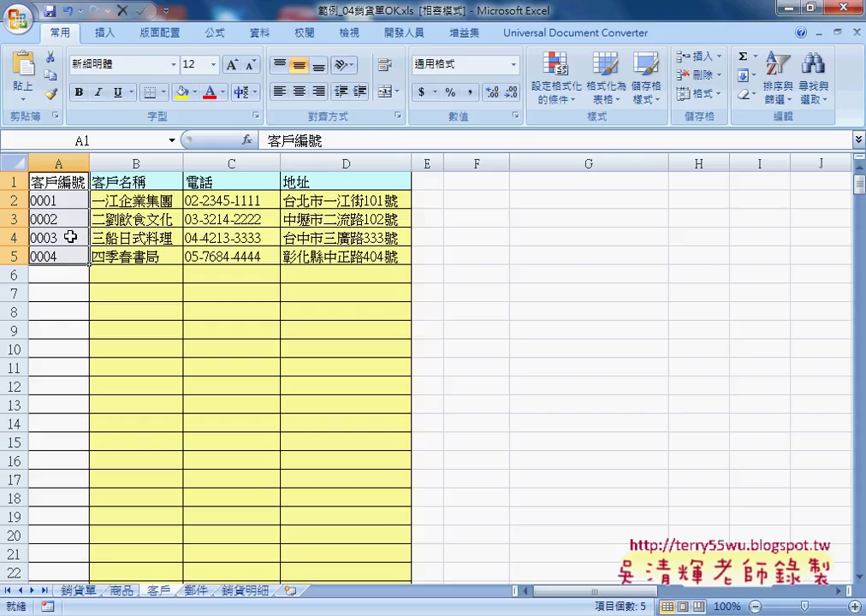
left_click_drag(58, 181, 61, 259)
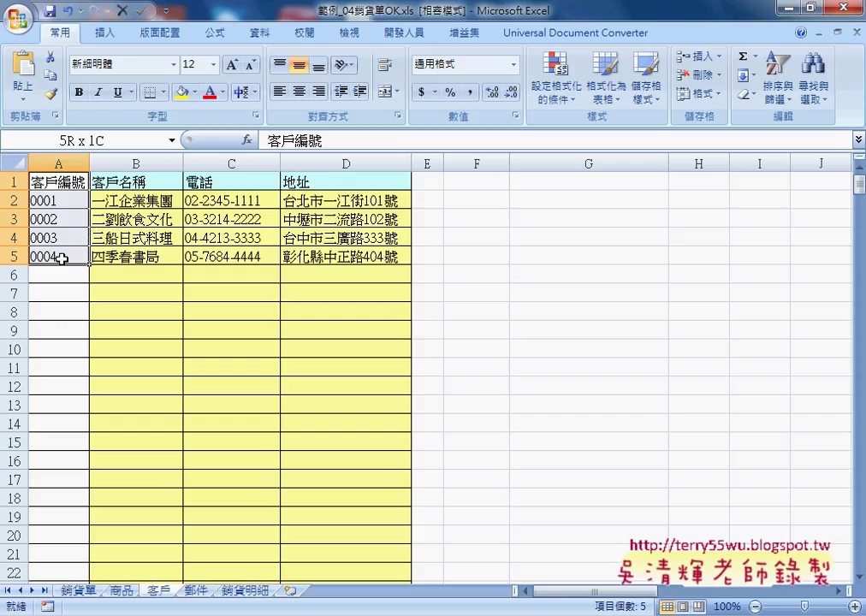
left_click(81, 590)
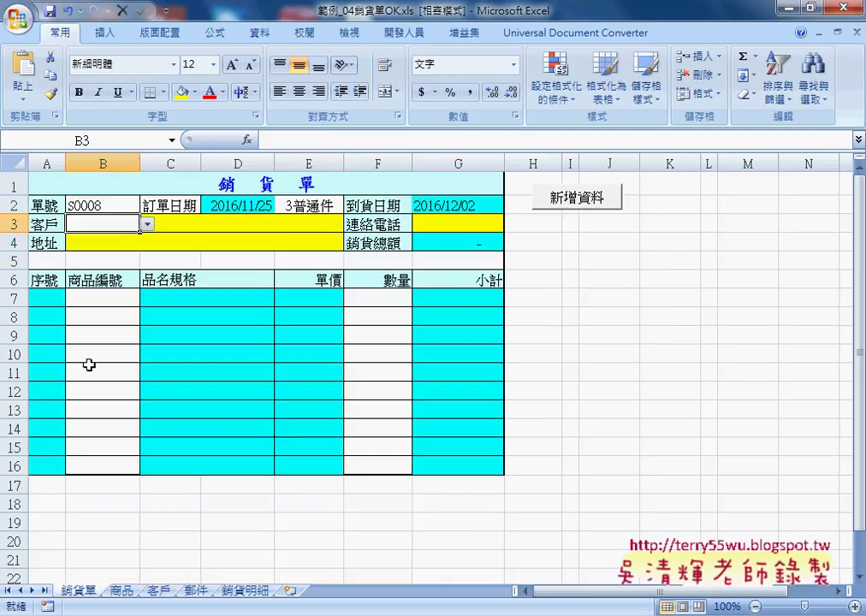
Choose customer 0003 in B3 and check the C3 name, G3 phone and B4 address formulas.
left_click(147, 224)
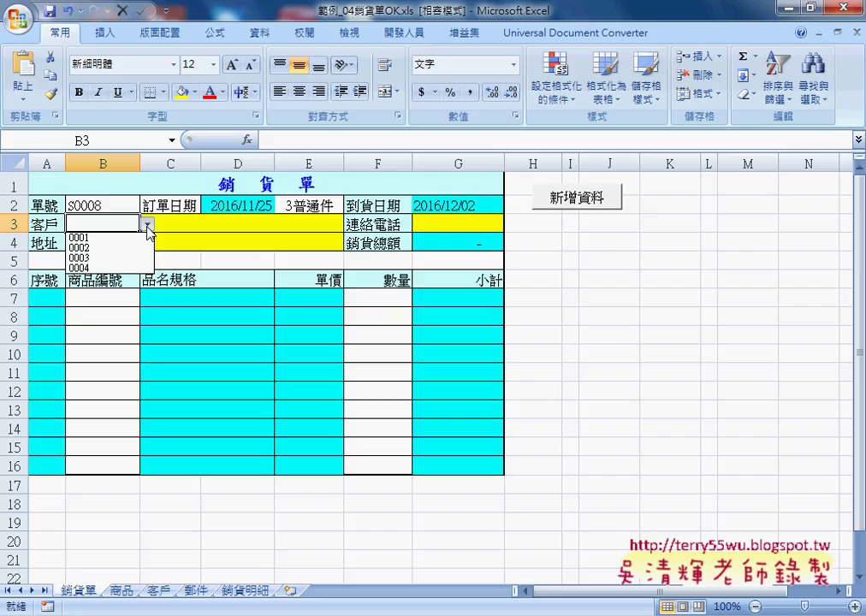
left_click(81, 257)
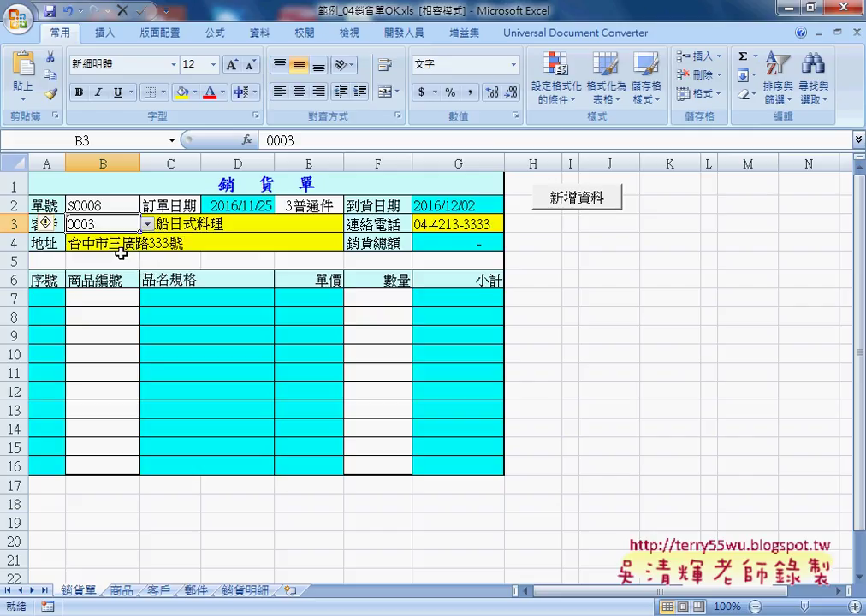
left_click(186, 223)
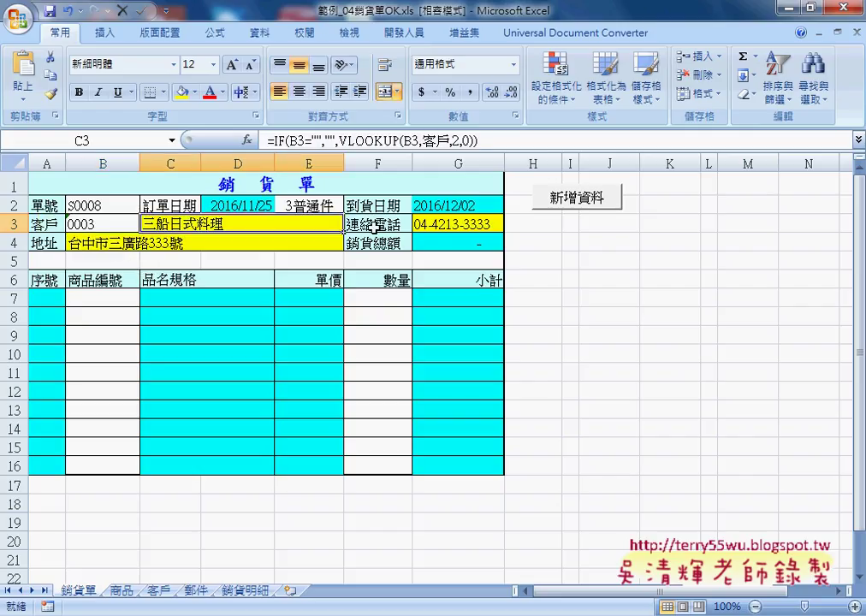
left_click(425, 224)
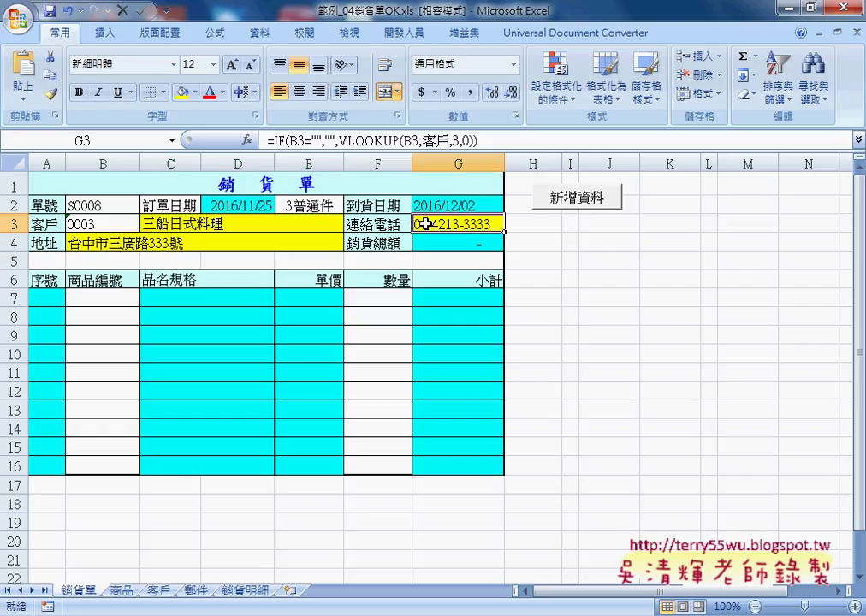
left_click(102, 245)
left_click(107, 225)
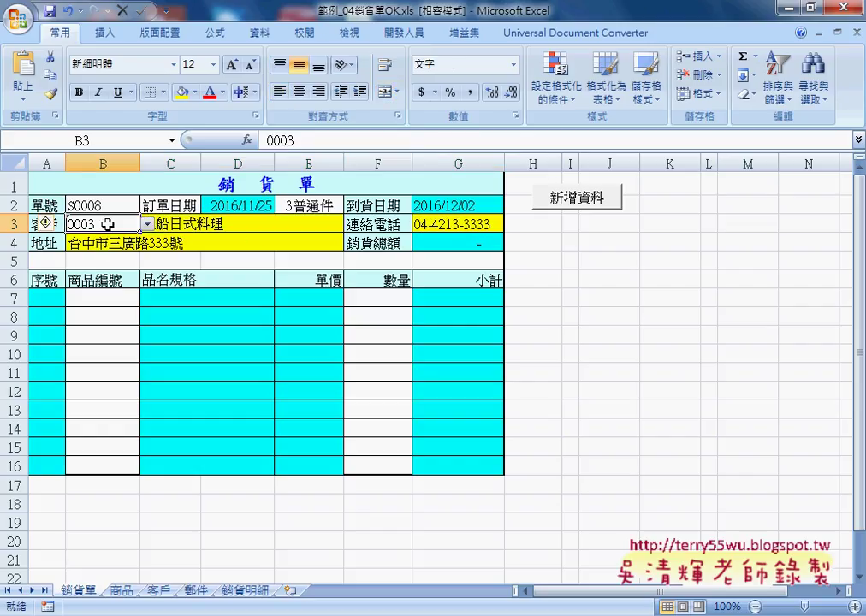
Clear B3, then walk through C3's =IF(B3="","",VLOOKUP(B3,客戶,2,0)) argument by argument.
key("Delete")
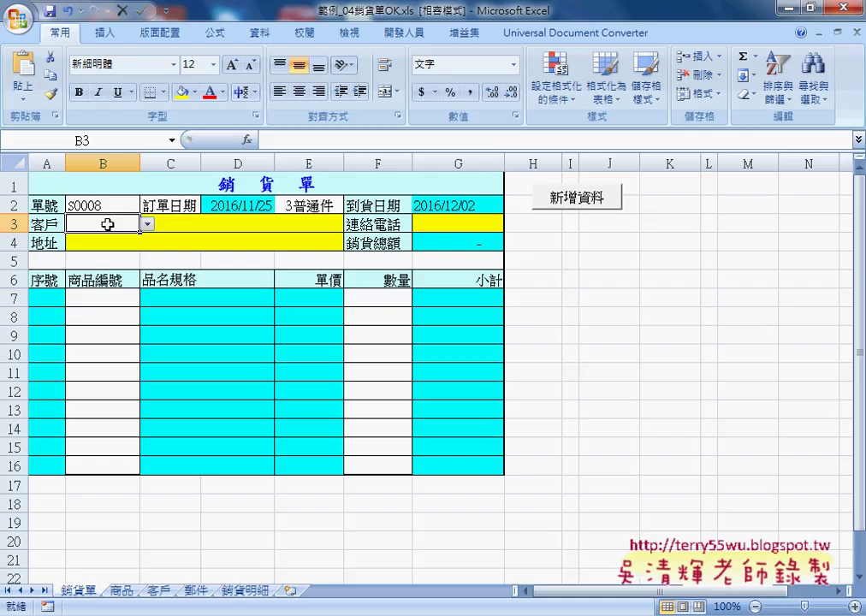
left_click(170, 224)
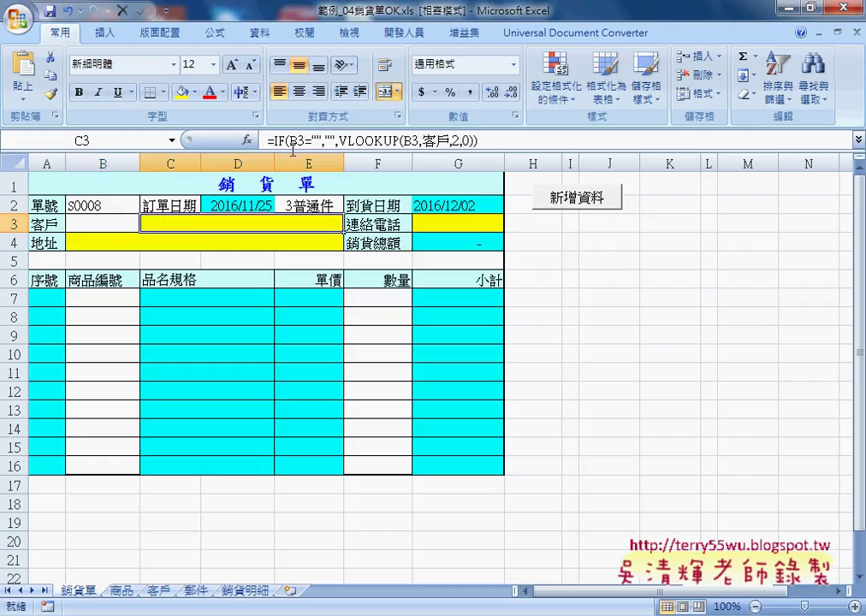
left_click_drag(289, 140, 322, 139)
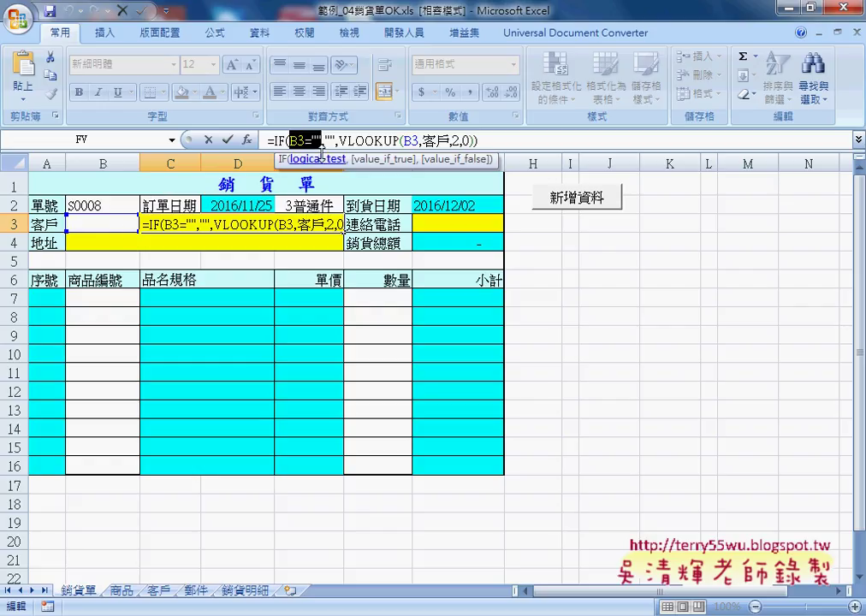
left_click(328, 139)
double_click(328, 140)
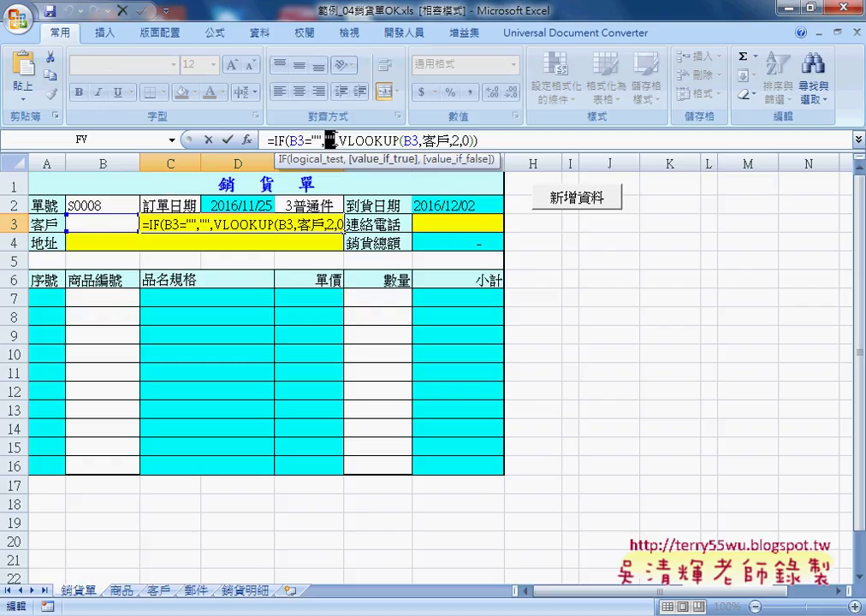
left_click(387, 140)
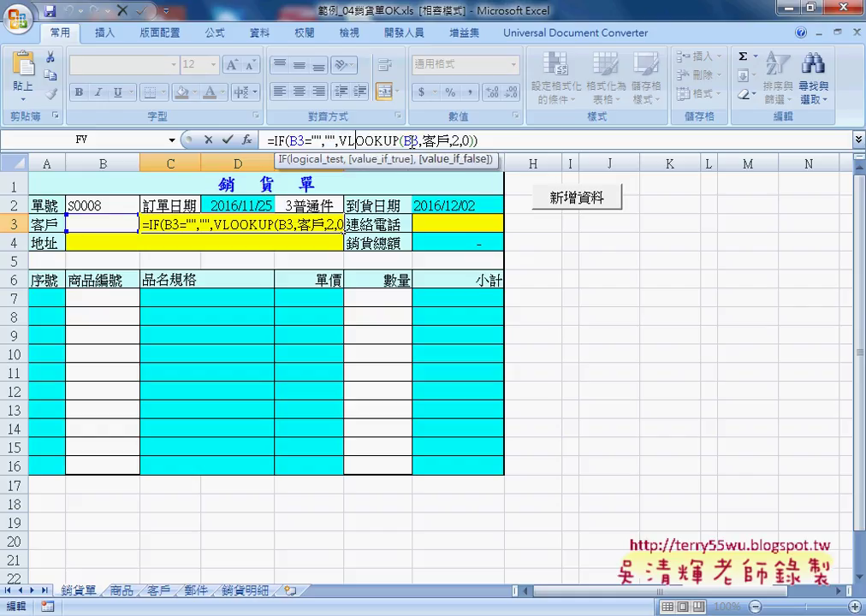
double_click(414, 141)
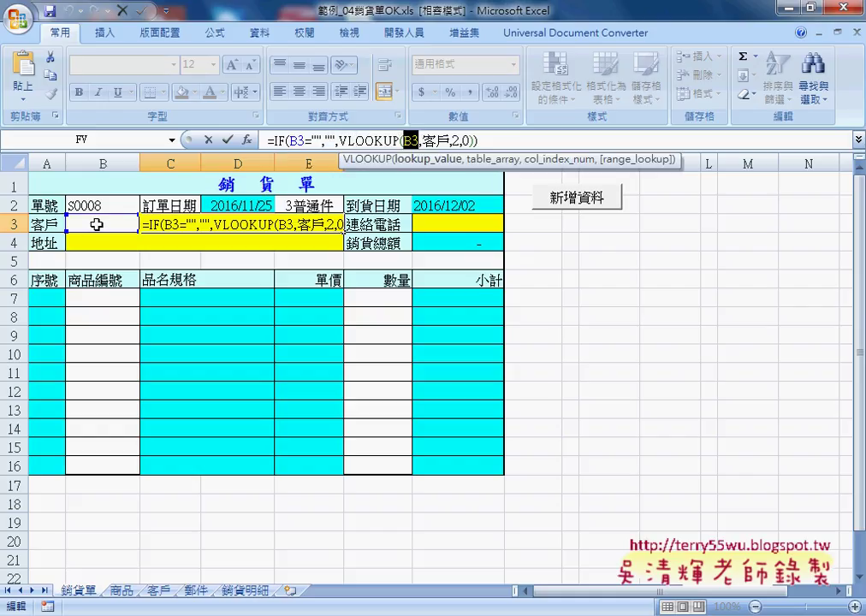
double_click(437, 139)
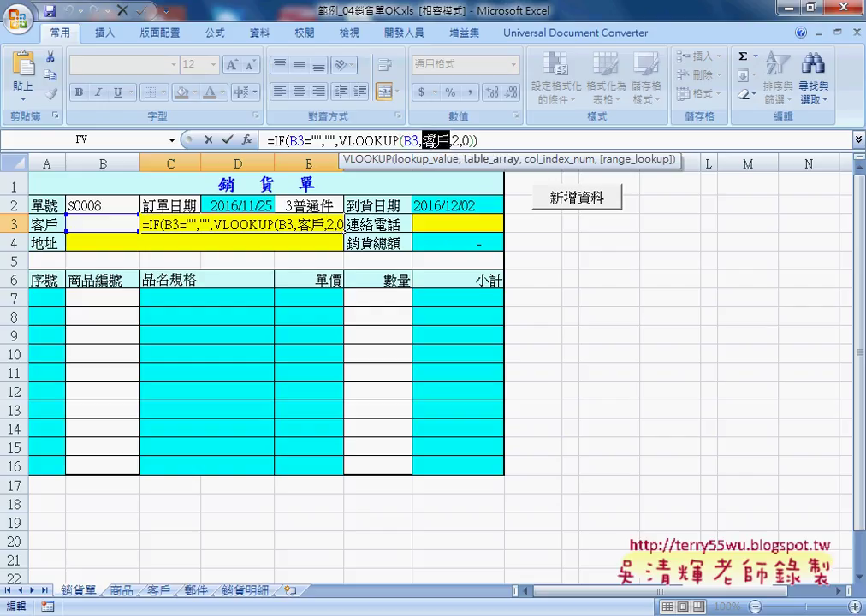
left_click(368, 139)
Review the VLOOKUP arguments for C3, then check the G3 phone and B4 address formulas.
left_click(247, 139)
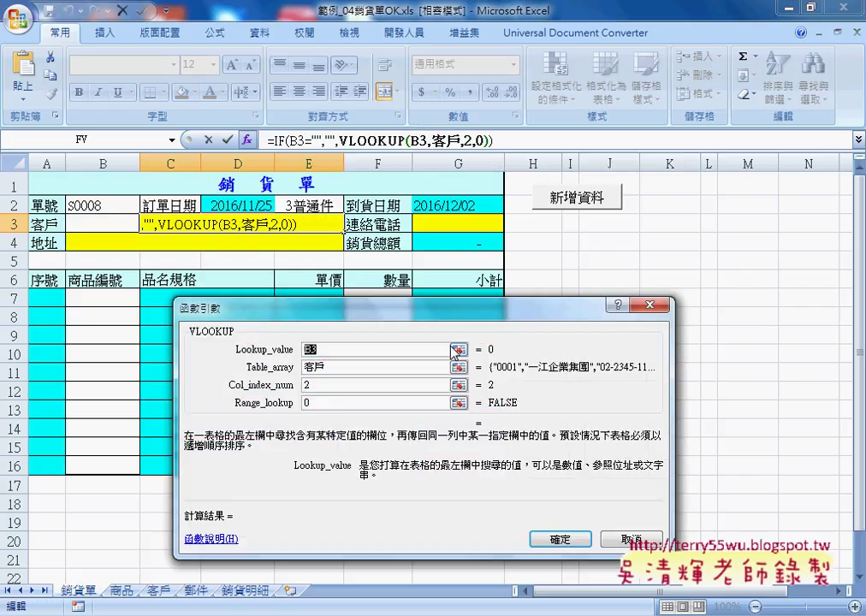
mouse_move(256, 306)
left_mouse_down()
mouse_move(369, 144)
mouse_move(456, 232)
left_mouse_up()
key("Tab")
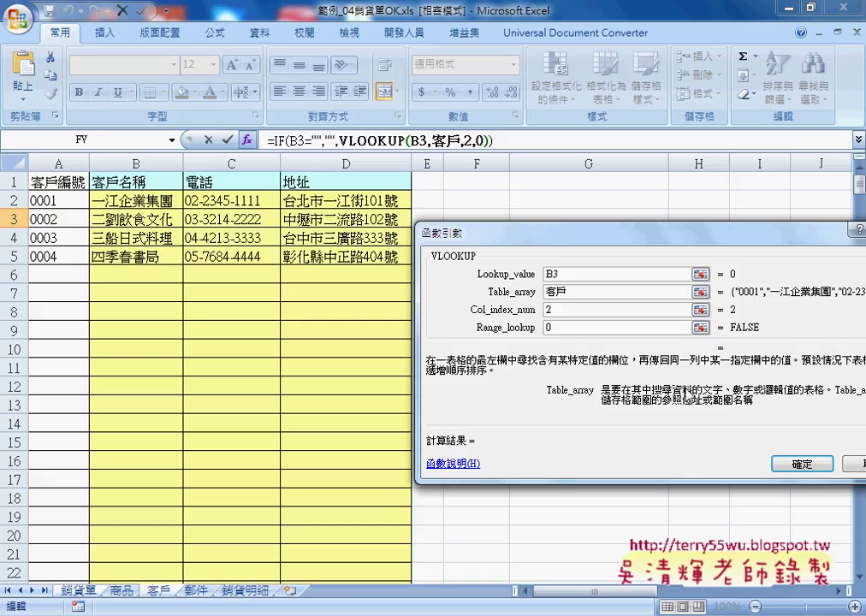
left_click(854, 462)
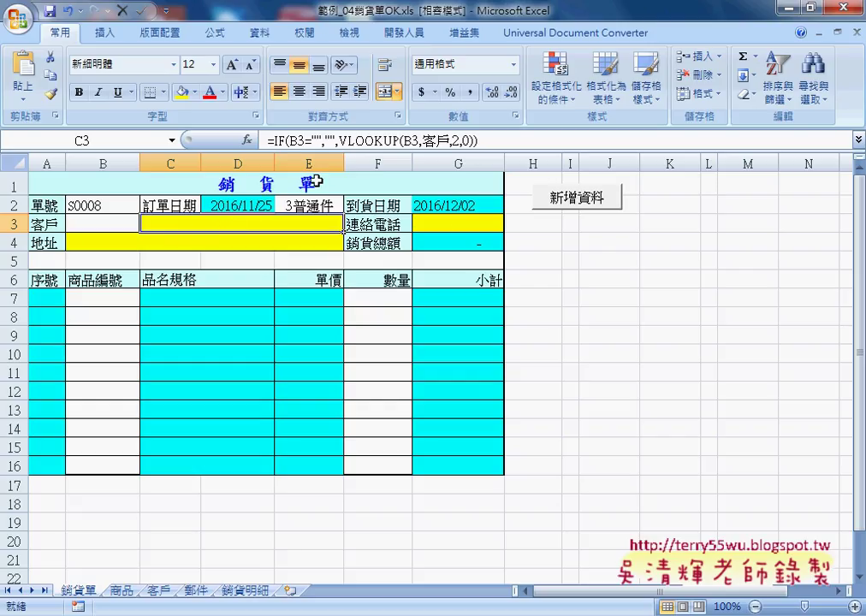
left_click(434, 224)
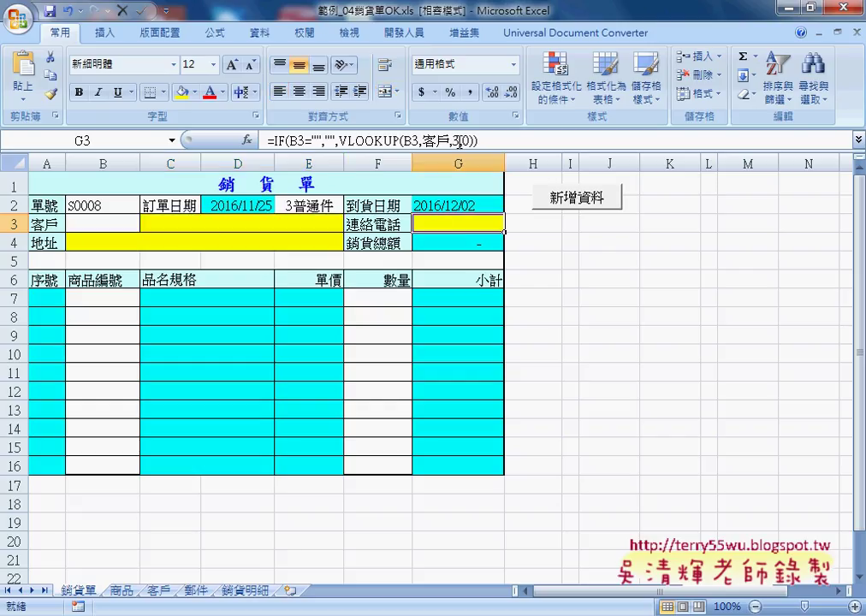
left_click(135, 240)
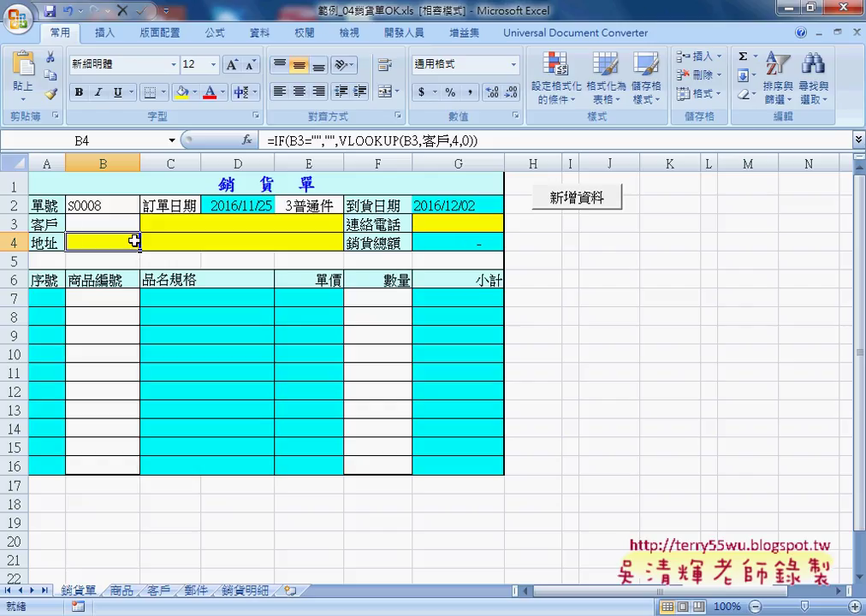
Choose customer code 0002 in B3.
left_click(120, 222)
left_click(147, 223)
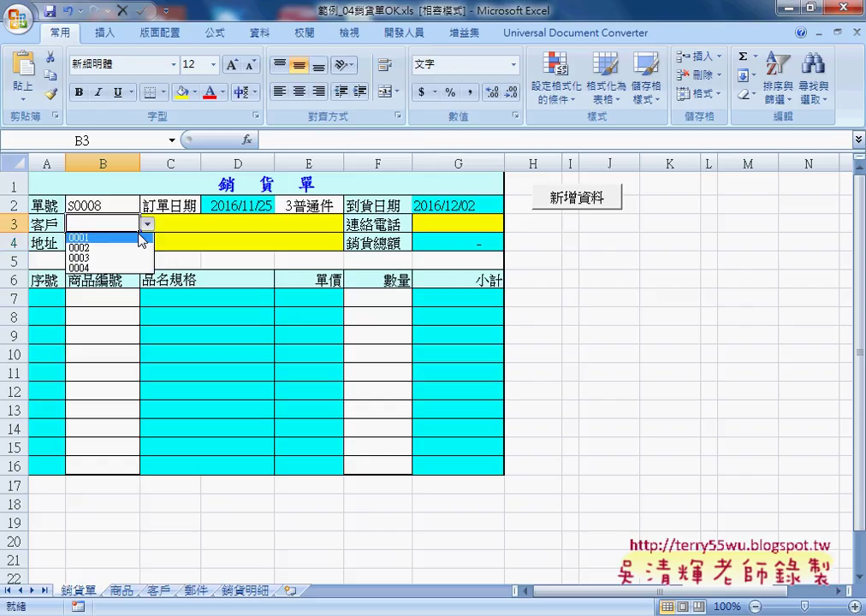
left_click(126, 247)
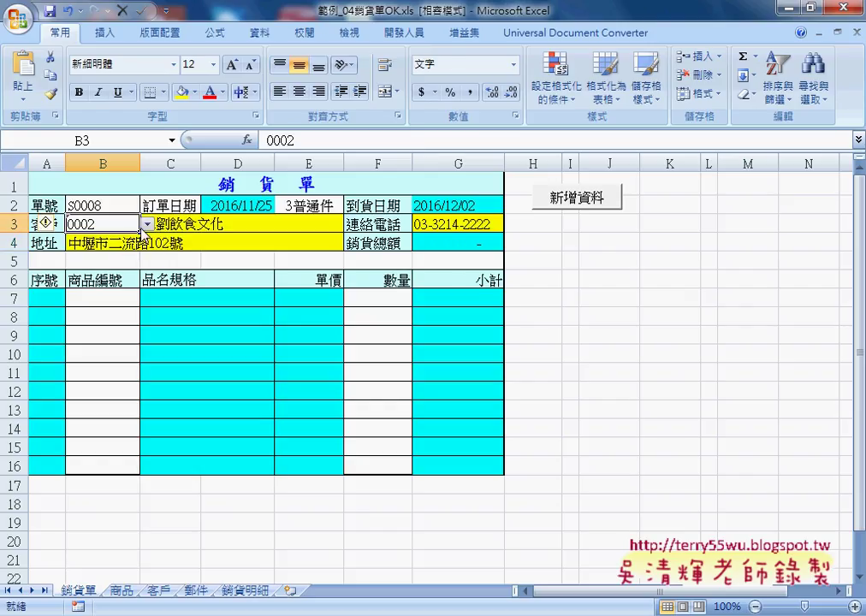
Clear the B3 customer code, then check the B7 product codes against the 商品 sheet.
key("Delete")
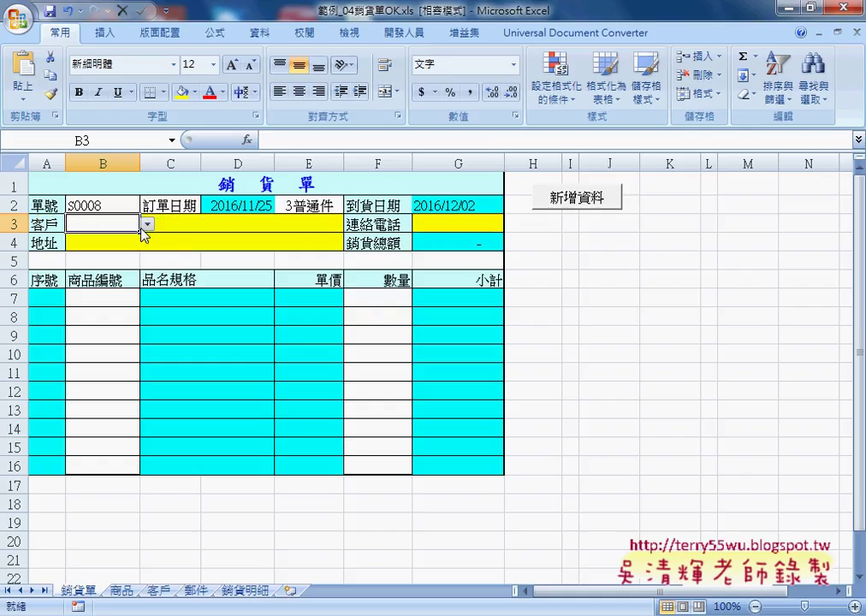
left_click(122, 297)
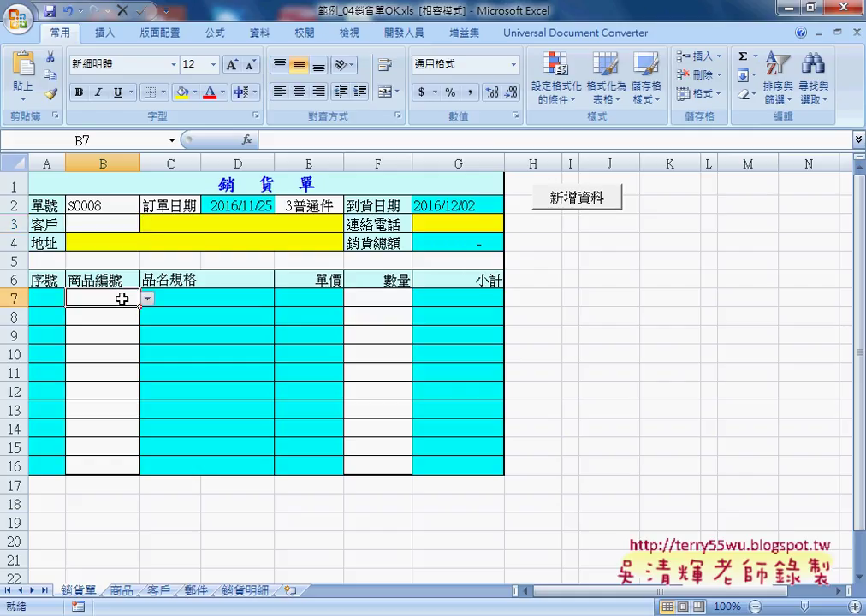
left_click(147, 299)
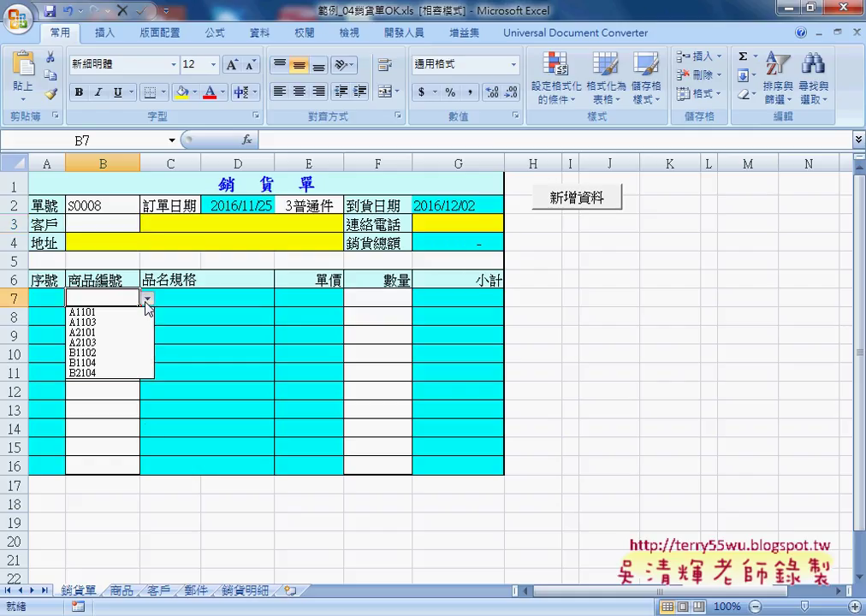
left_click(121, 590)
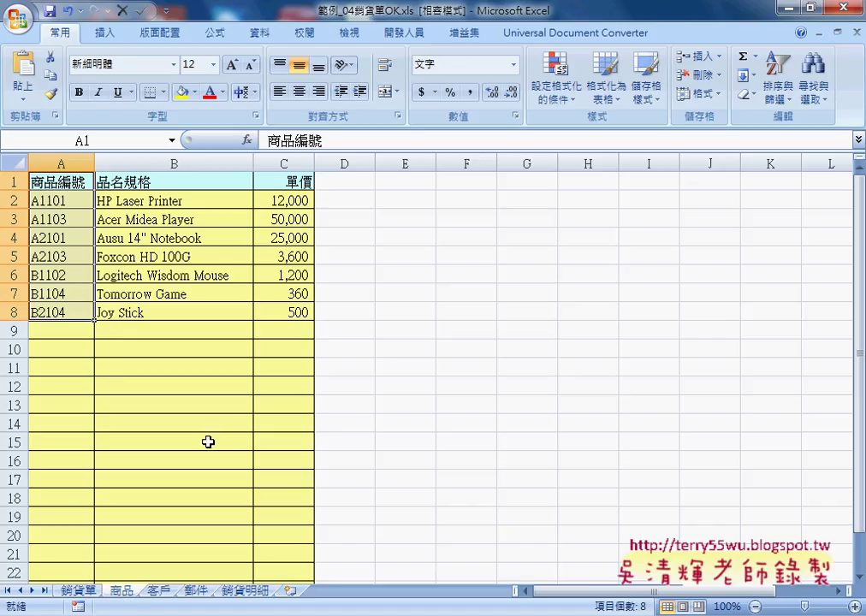
left_click(79, 590)
Enter product A2101 with quantity 5 on the first item line.
left_click(146, 300)
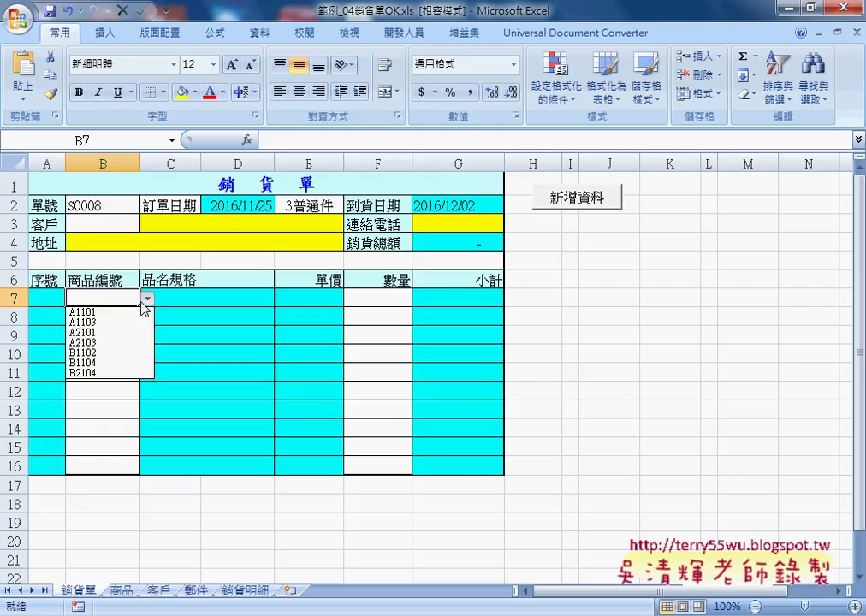
left_click(115, 329)
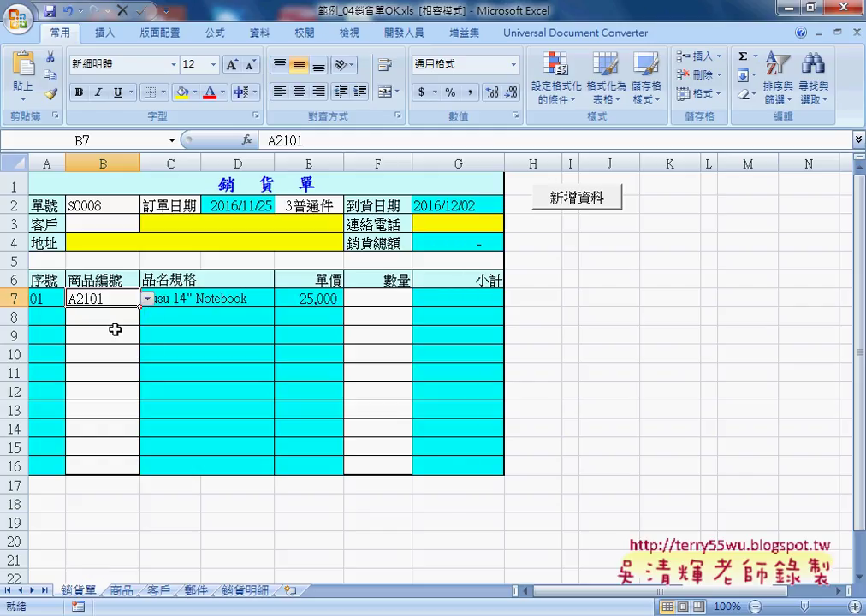
left_click(402, 300)
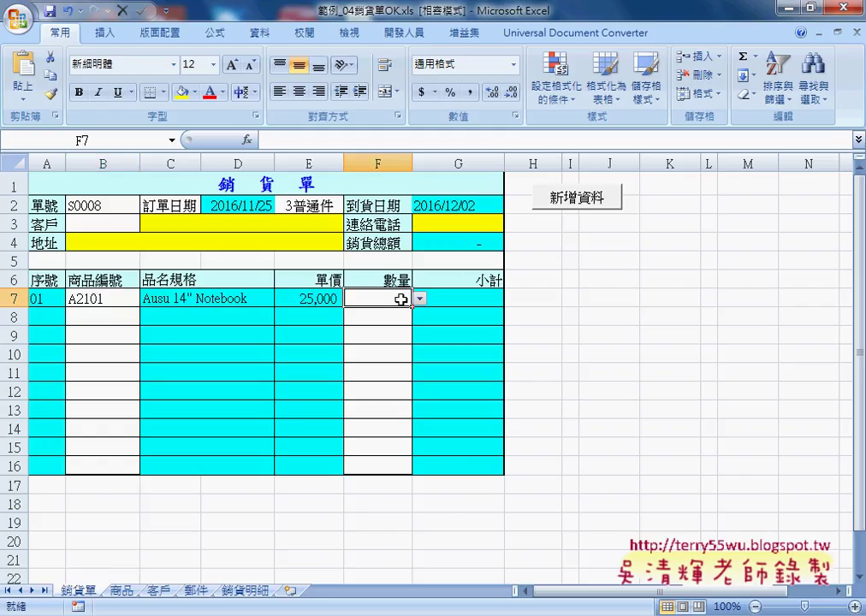
left_click(419, 299)
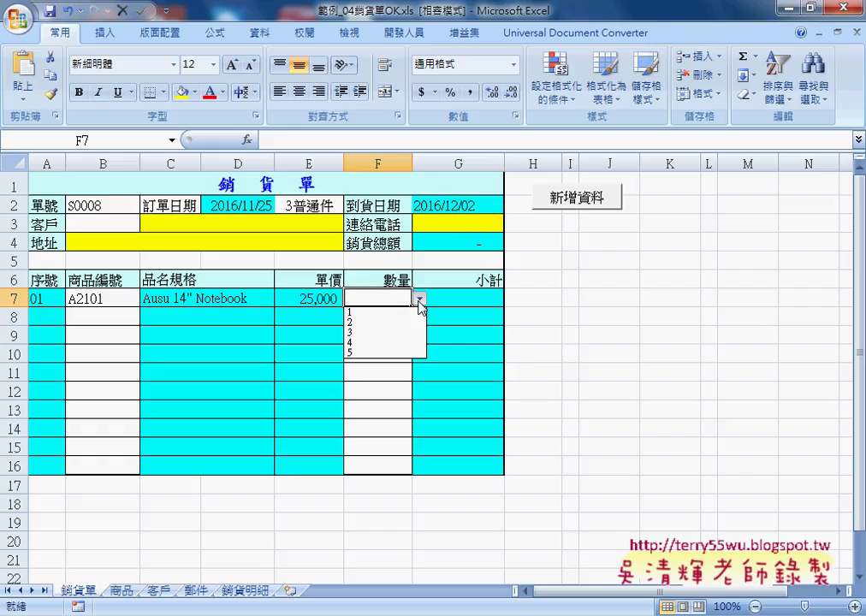
left_click(397, 352)
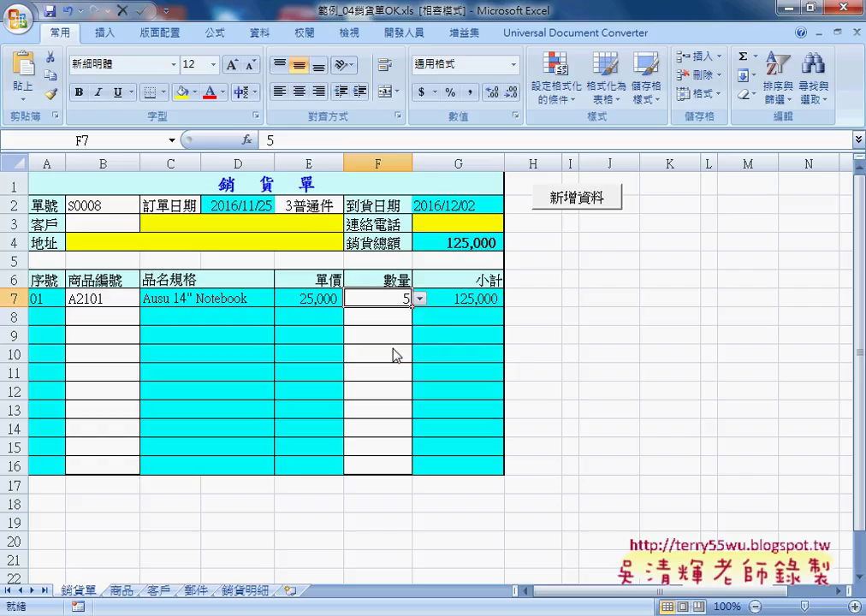
Enter product A2103 with quantity 4 on the second line and check the G8 subtotal.
left_click(132, 318)
left_click(147, 317)
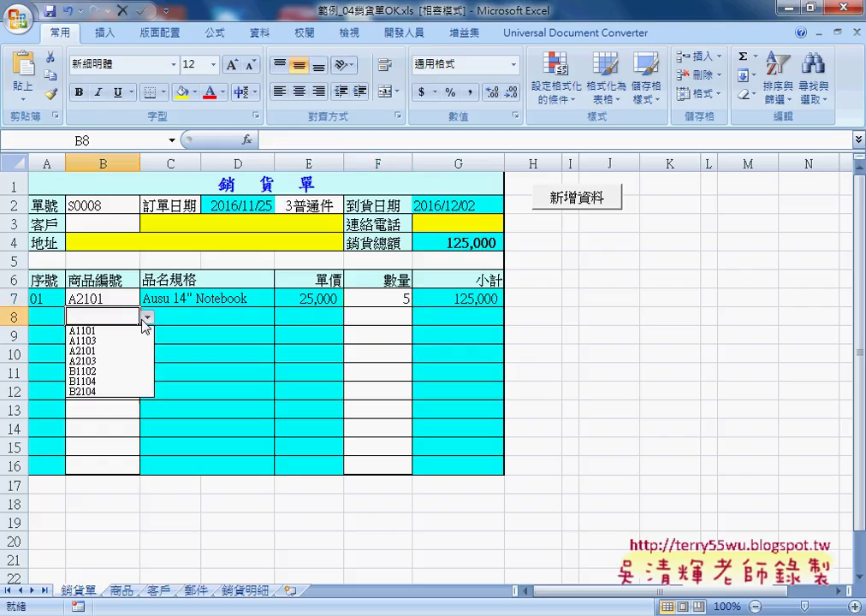
left_click(130, 361)
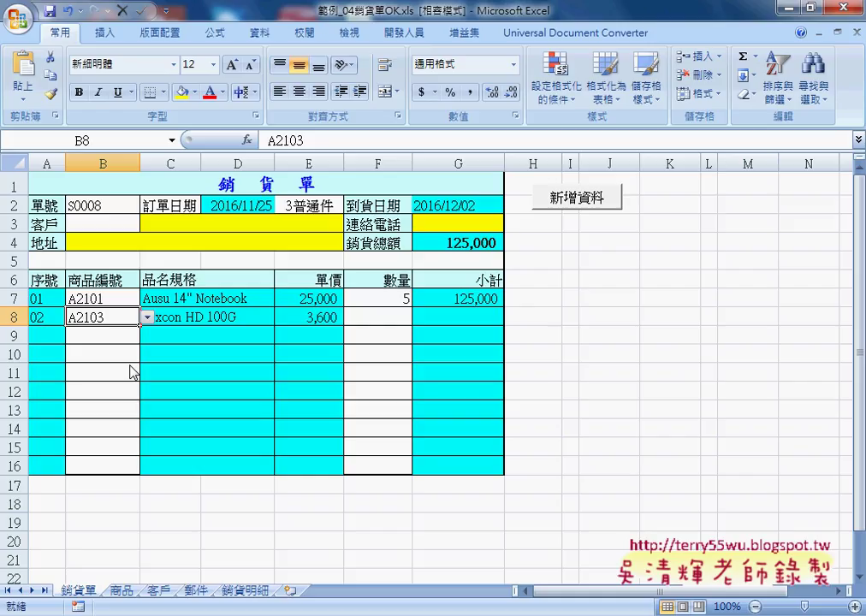
left_click(364, 322)
left_click(419, 317)
left_click(395, 362)
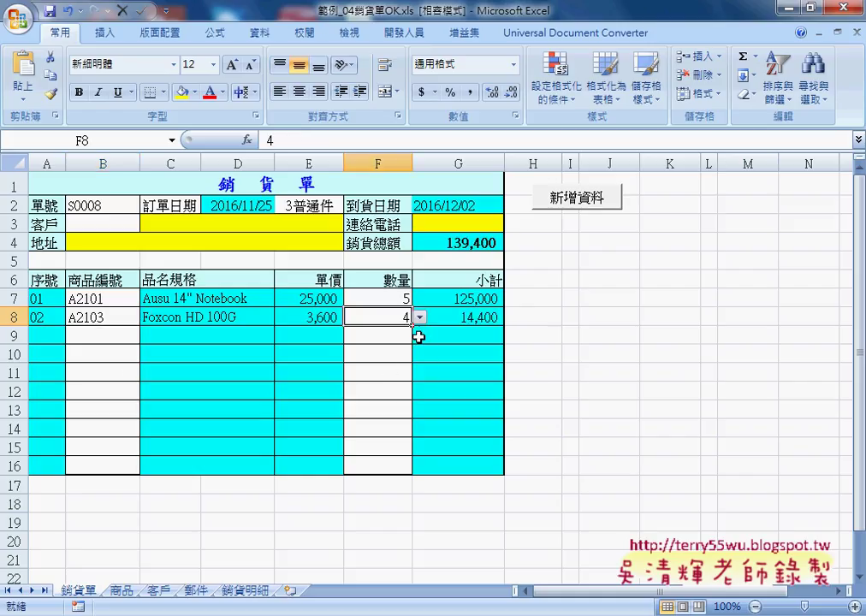
left_click(483, 318)
Inspect the E8 price, G8 and G7 subtotal, and G4 SUM formulas without changing them.
left_click(315, 317)
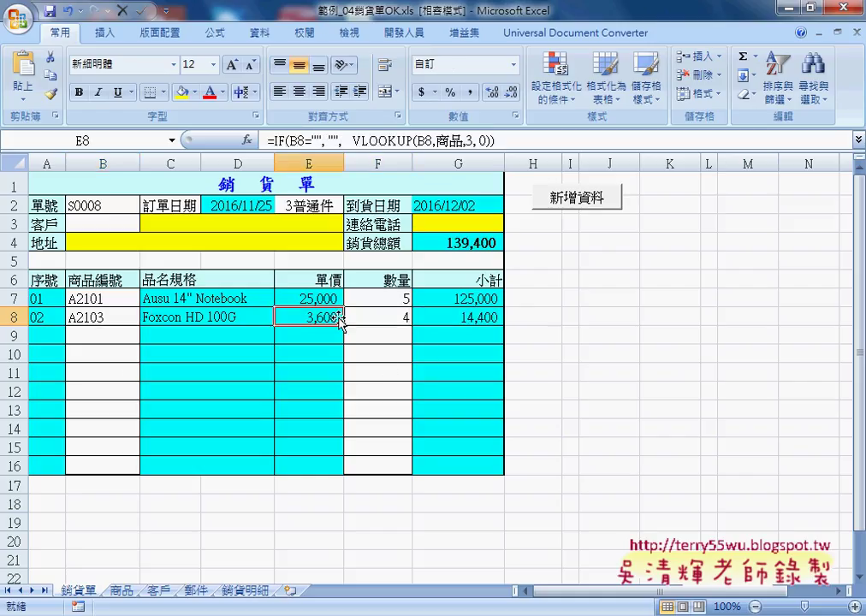
left_click(378, 320)
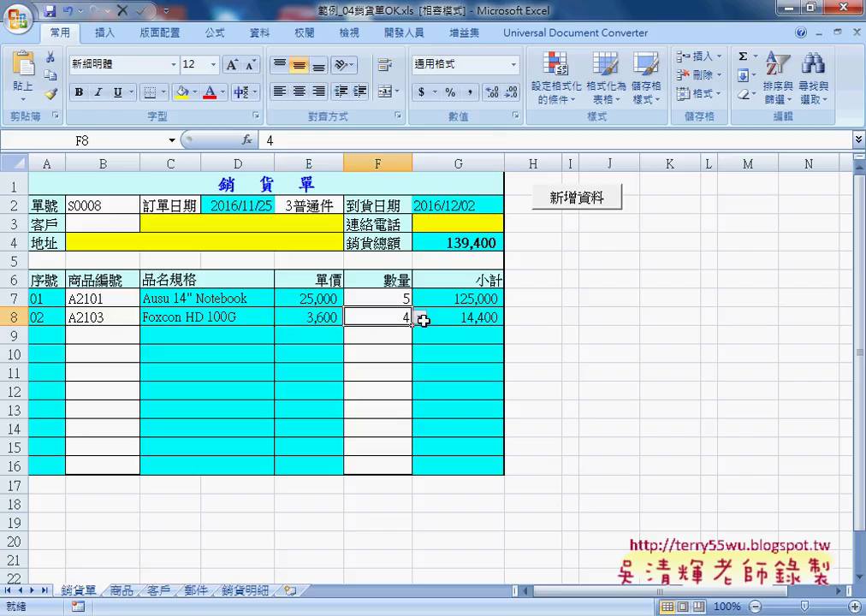
left_click(471, 319)
double_click(473, 298)
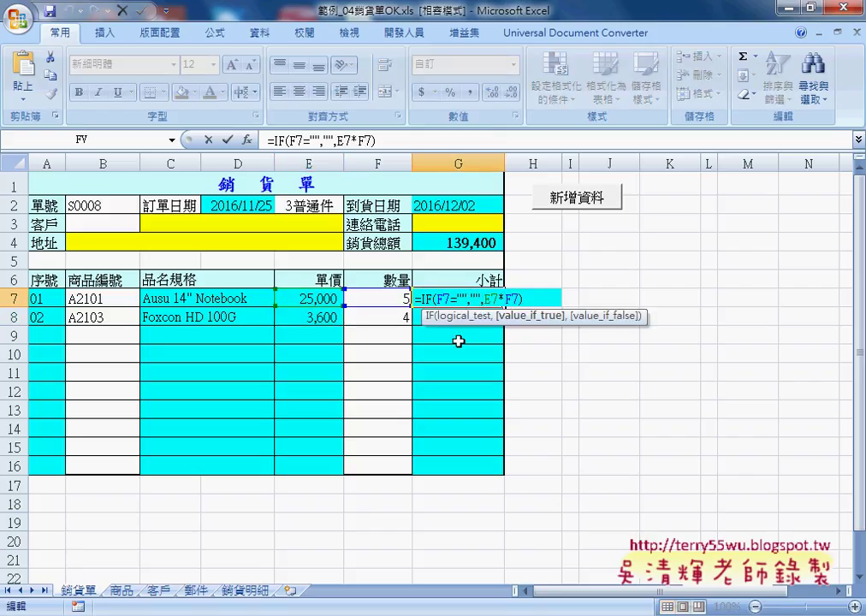
left_click(532, 390)
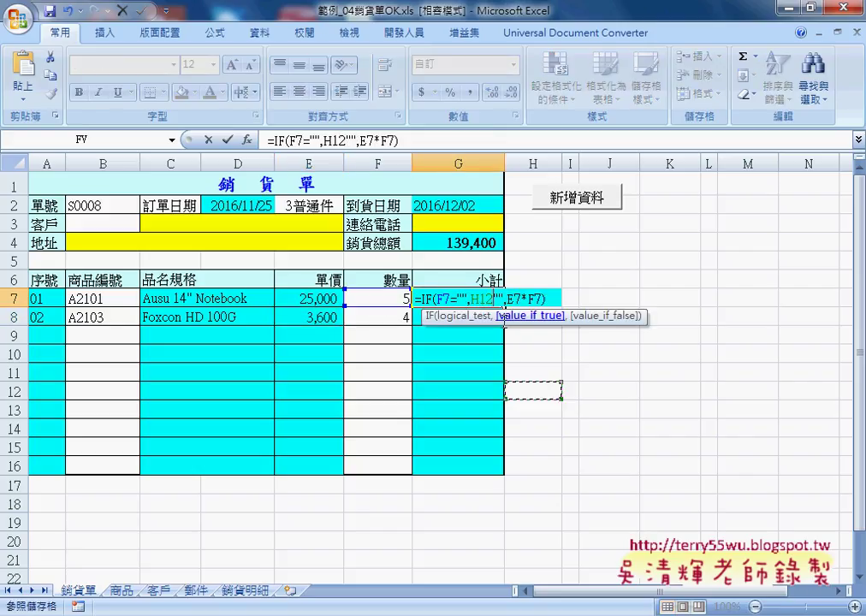
left_click(203, 140)
left_click(460, 243)
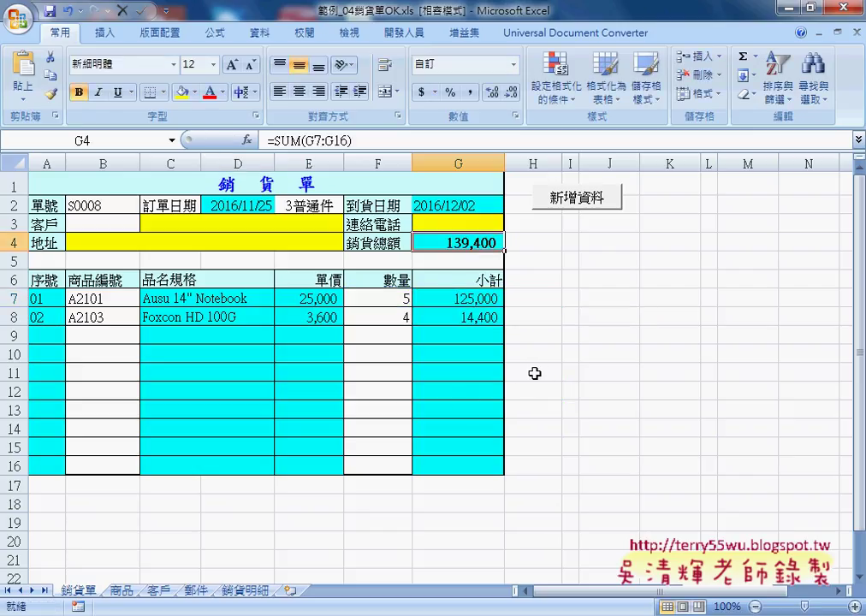
Choose customer 0003 in B3.
left_click(121, 223)
left_click(147, 223)
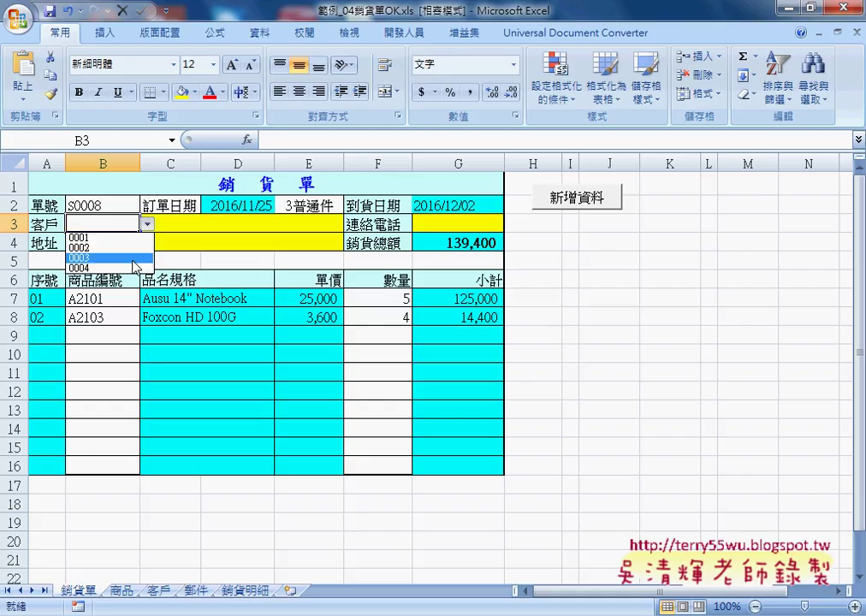
left_click(134, 258)
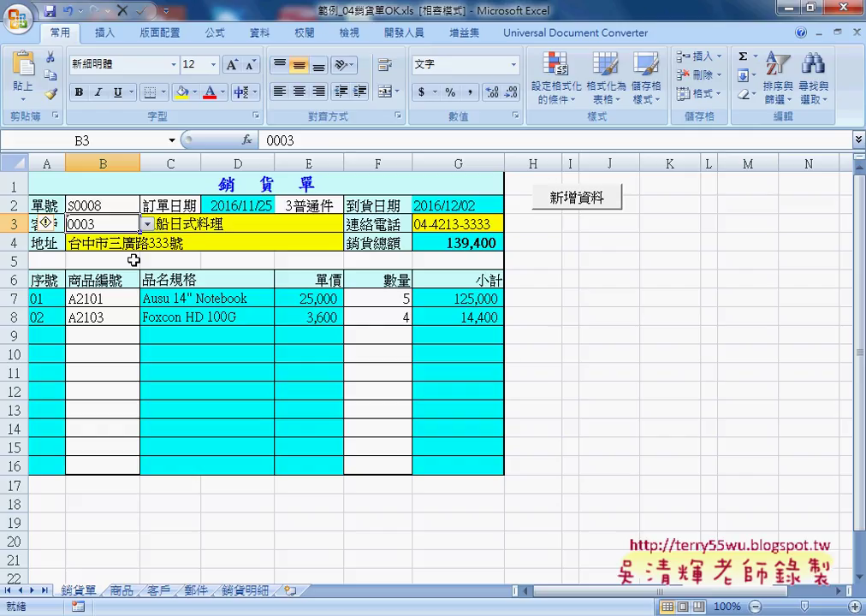
left_click(248, 598)
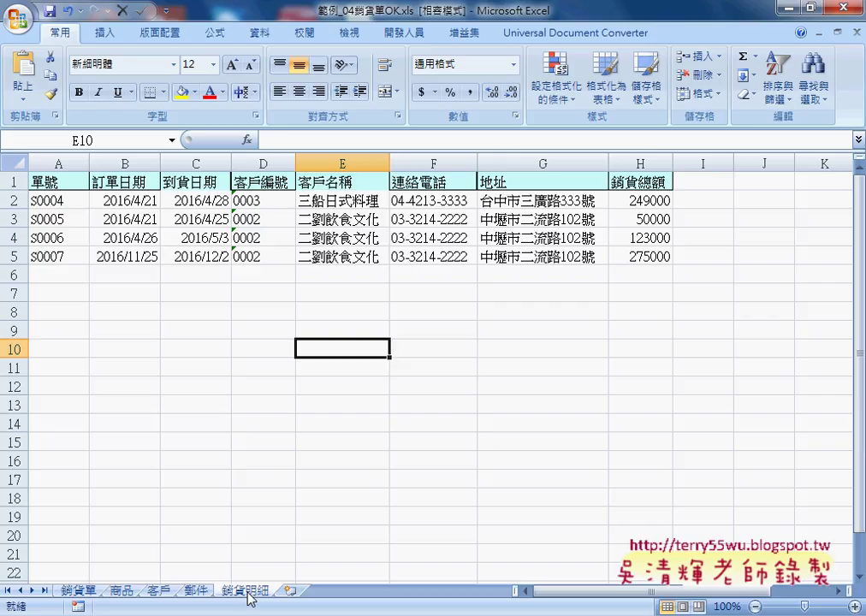
left_click(52, 181)
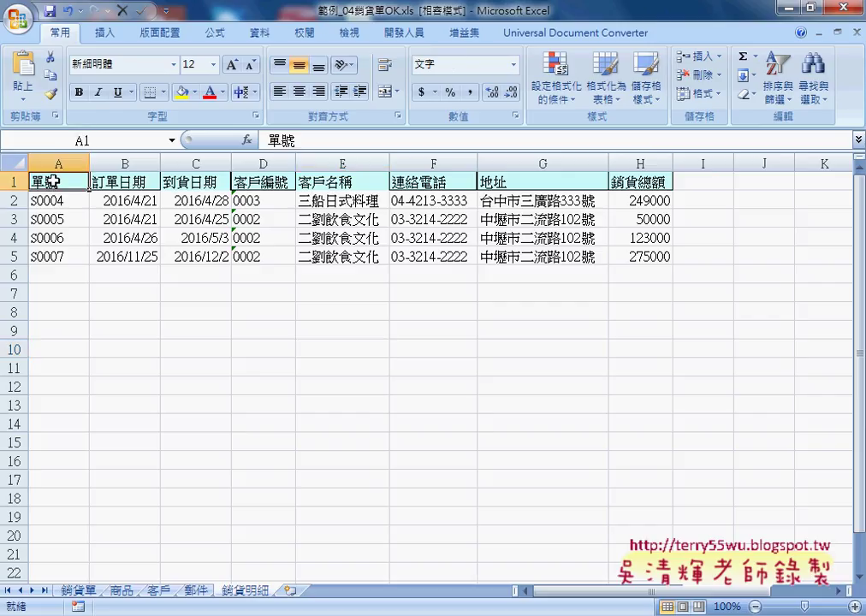
left_click(645, 181)
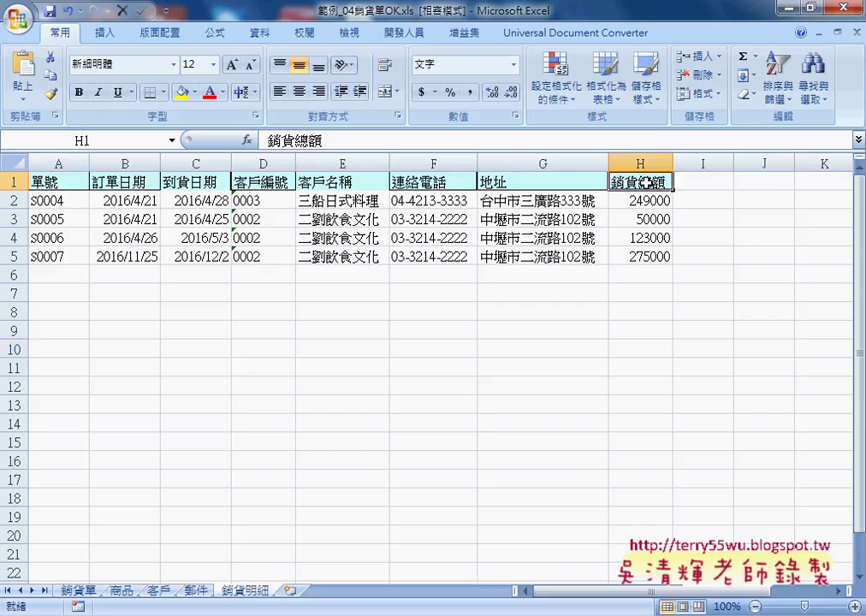
left_click_drag(70, 181, 646, 182)
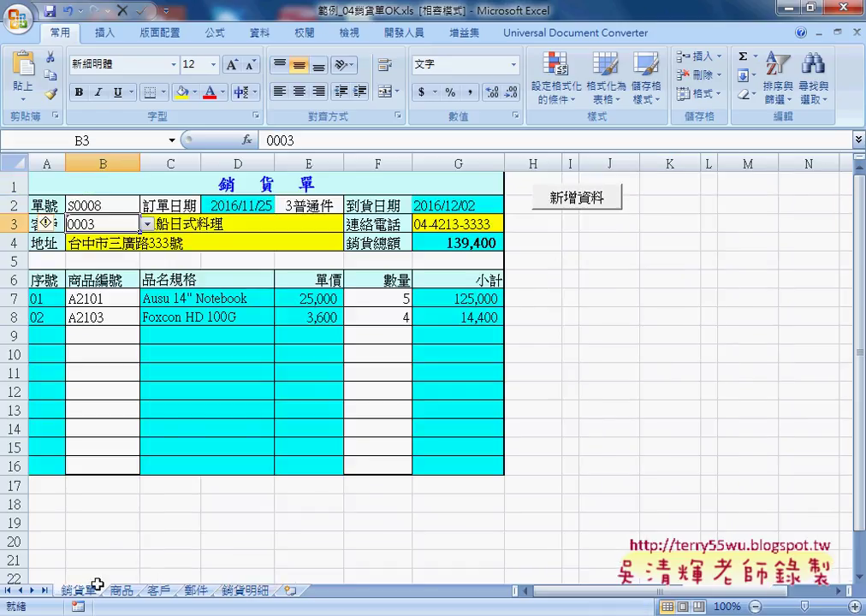
left_click(79, 590)
left_click(247, 591)
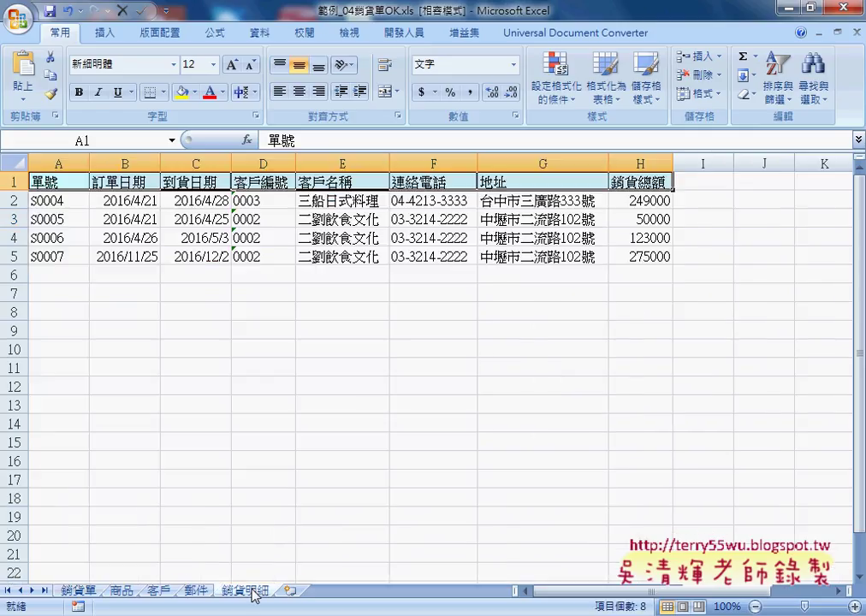
left_click(78, 590)
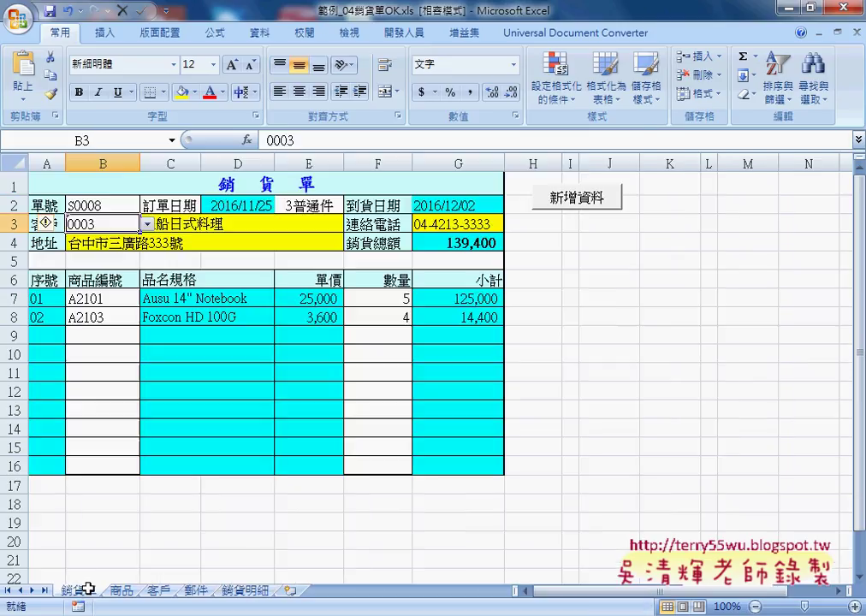
Append order S0008 with 新增資料 and confirm it landed in row 6 of 銷貨明細.
left_click(587, 202)
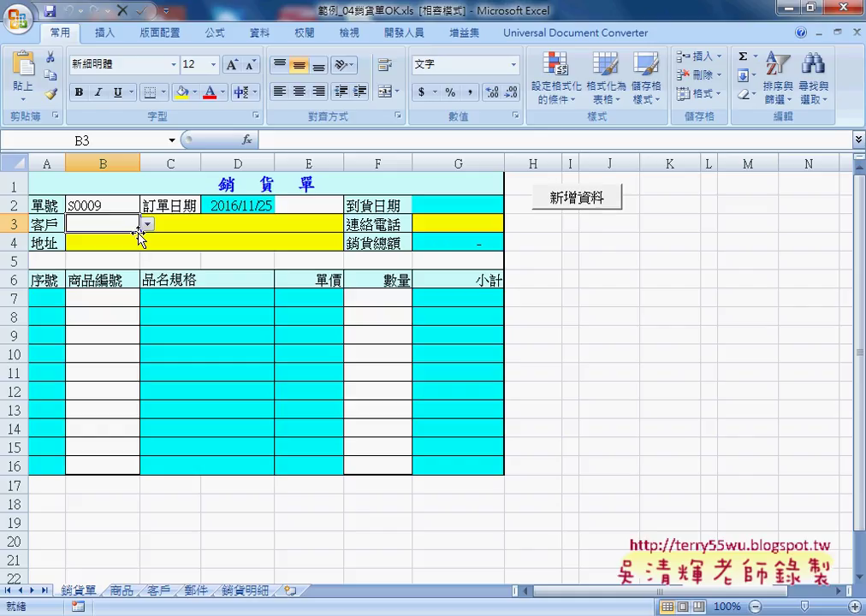
left_click(94, 206)
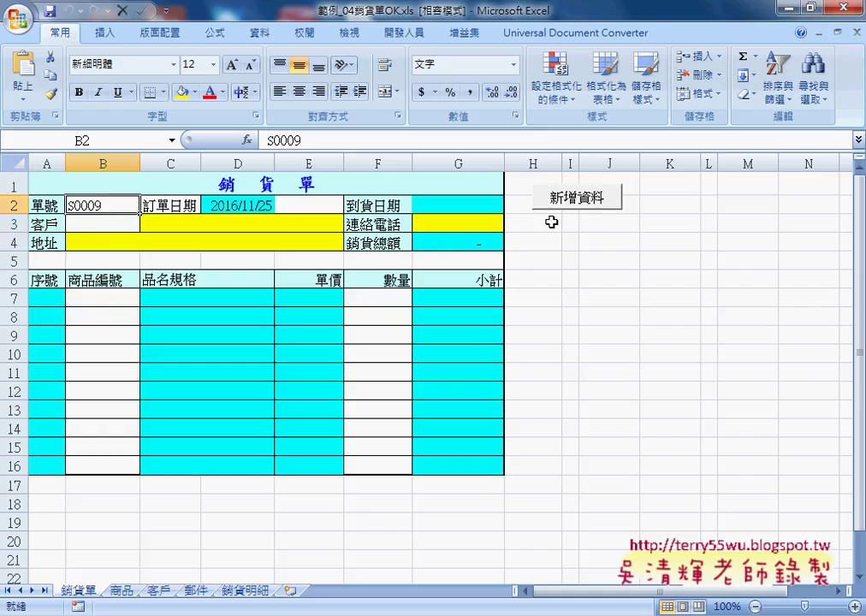
left_click(248, 591)
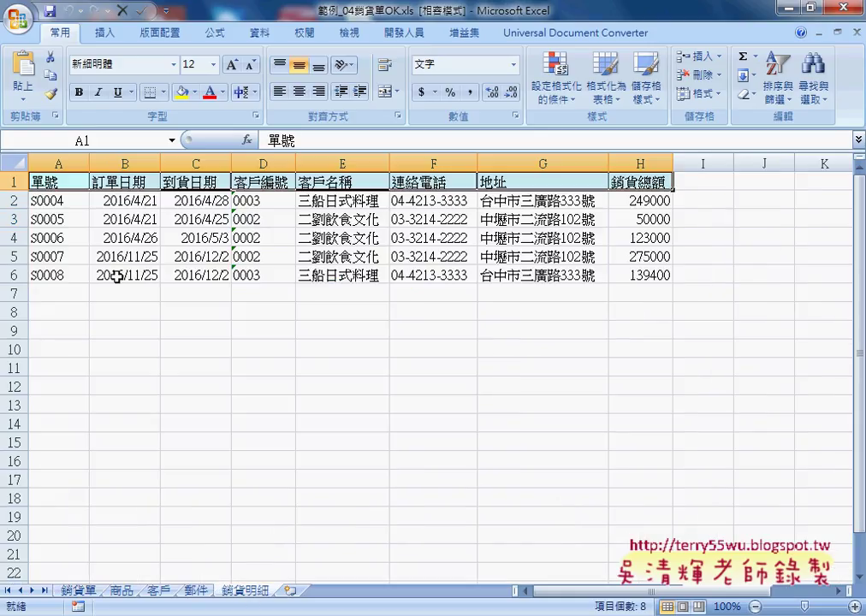
left_click(50, 275)
left_click_drag(49, 275, 640, 275)
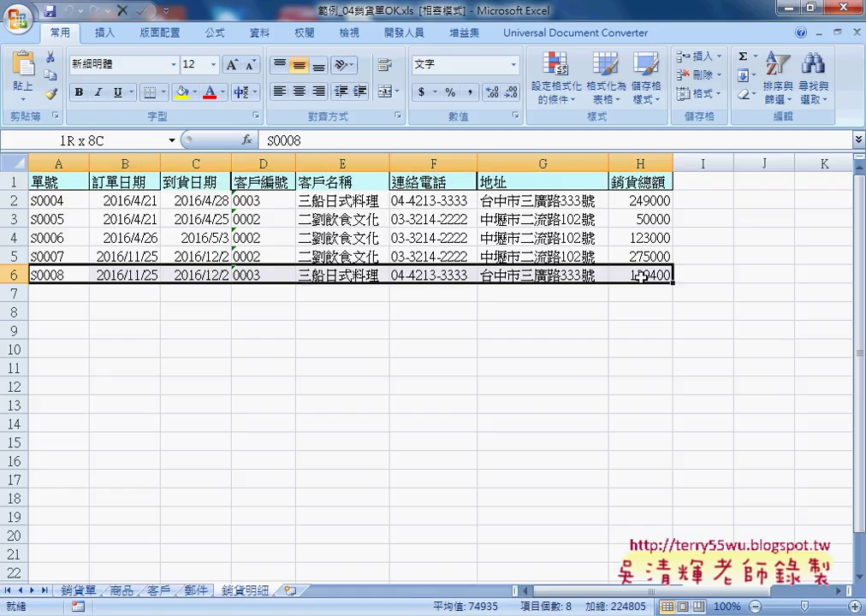
left_click(79, 590)
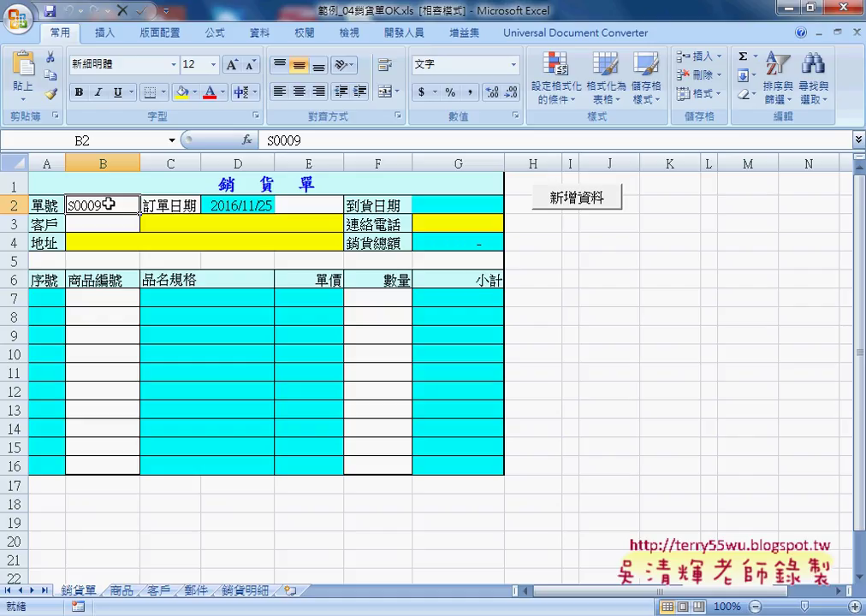
Set order S0009's delivery type to 2急件 and its customer to 0003.
left_click(303, 205)
left_click(351, 205)
left_click(296, 229)
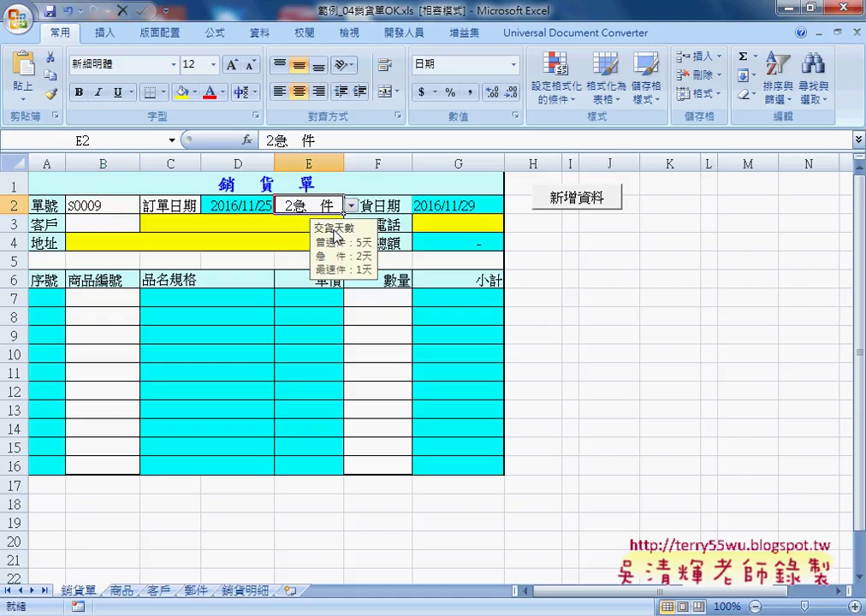
left_click(116, 224)
left_click(148, 224)
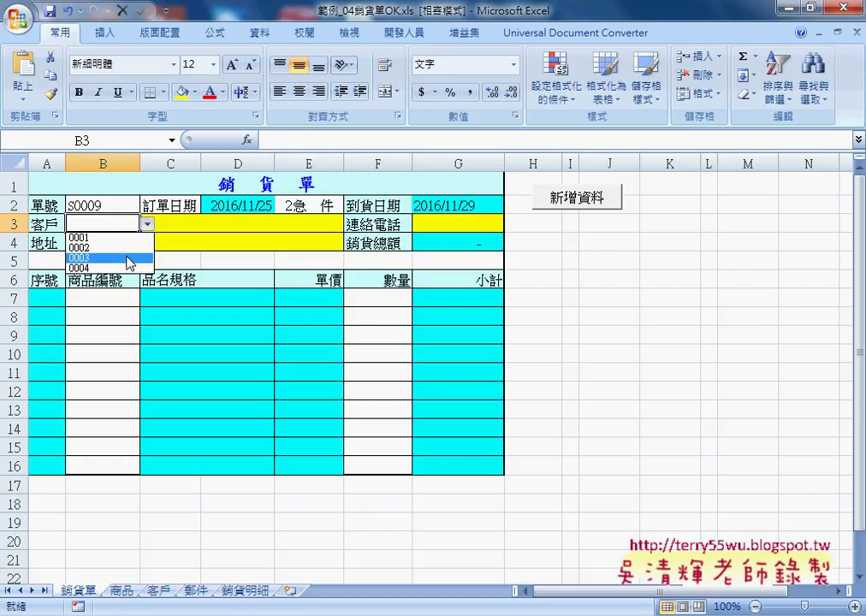
left_click(133, 256)
Enter product B1102 with quantity 4 on the first item line.
left_click(124, 297)
left_click(148, 298)
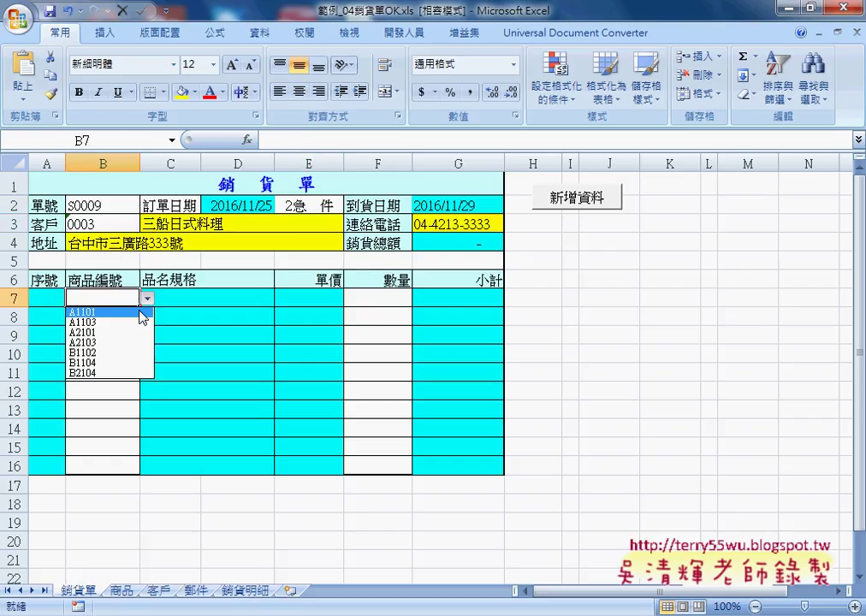
left_click(120, 355)
left_click(383, 298)
left_click(419, 297)
left_click(387, 346)
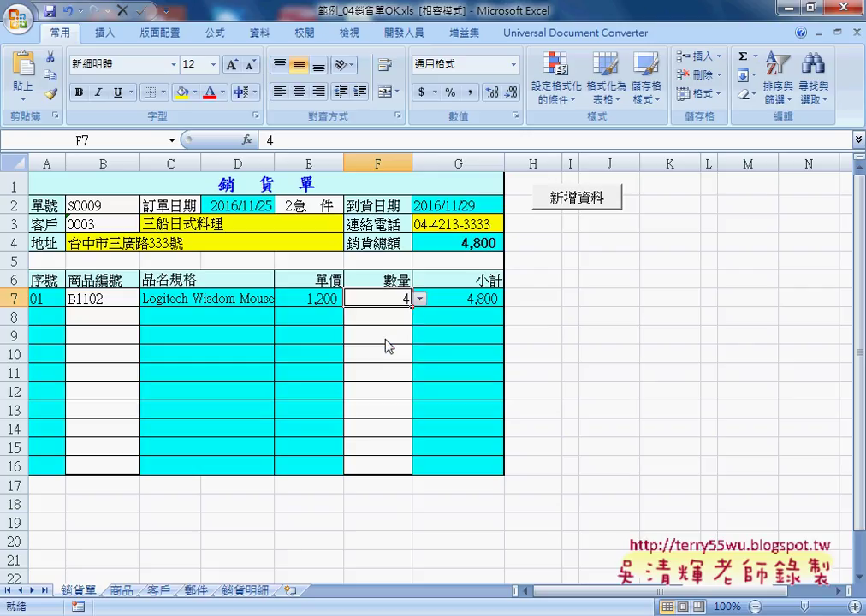
Add A2103 ×4 on the second line and submit order S0009 with 新增資料.
left_click(87, 316)
left_click(148, 317)
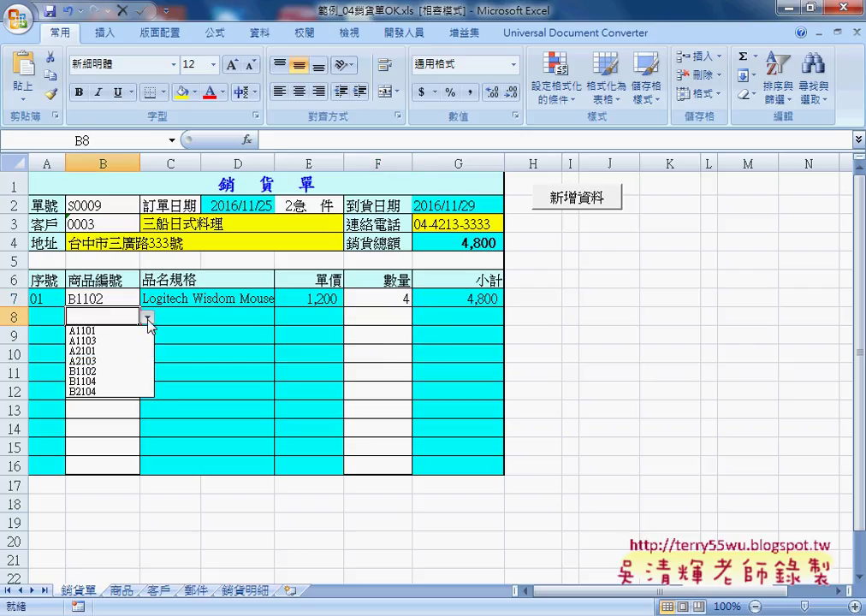
left_click(124, 362)
left_click(403, 317)
left_click(419, 316)
left_click(387, 365)
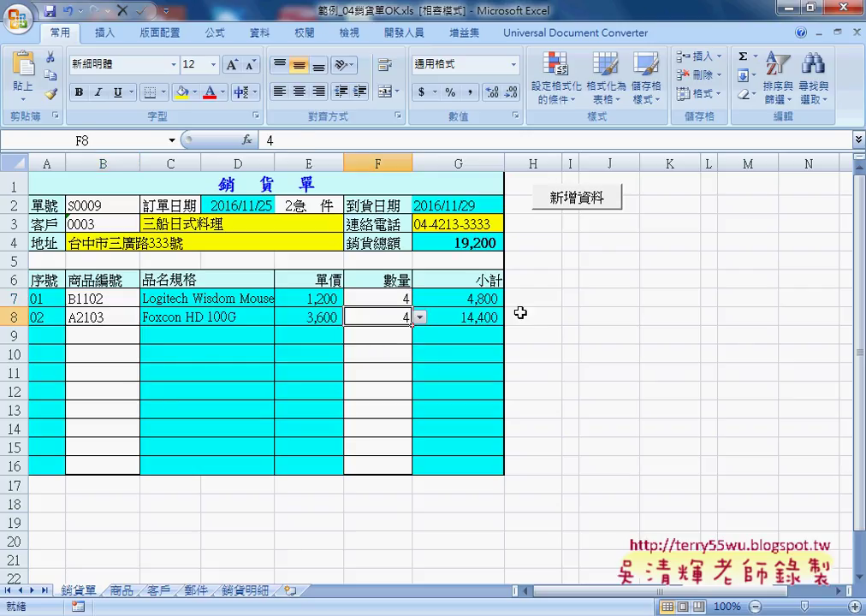
left_click(579, 205)
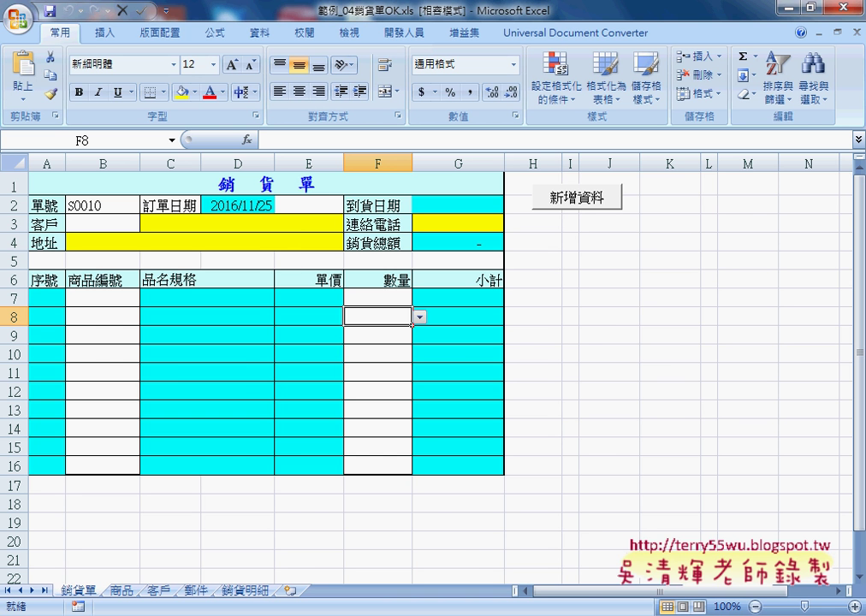
left_click(293, 612)
Check the 02_範例 and 範例檔 folder windows, then return to the Excel workbook.
left_click(402, 535)
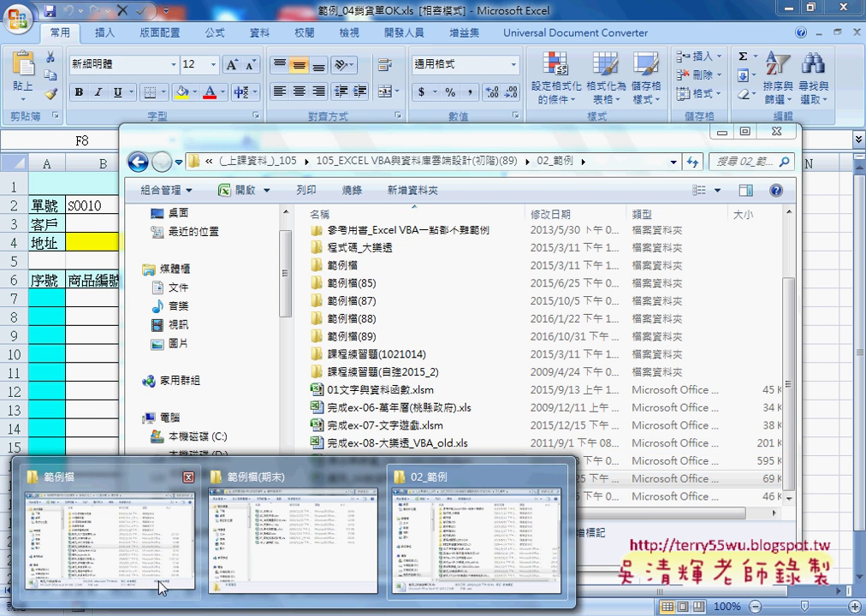
left_click(145, 564)
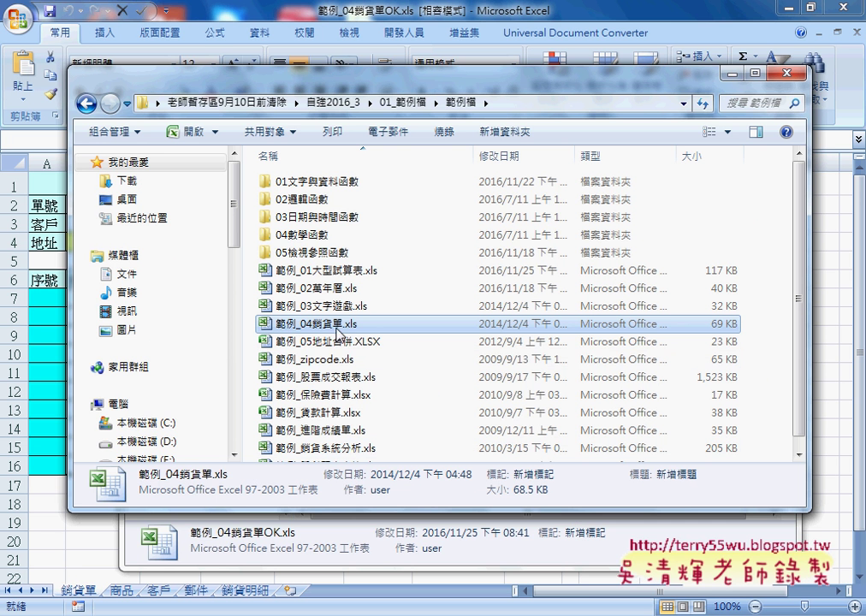
left_click(60, 546)
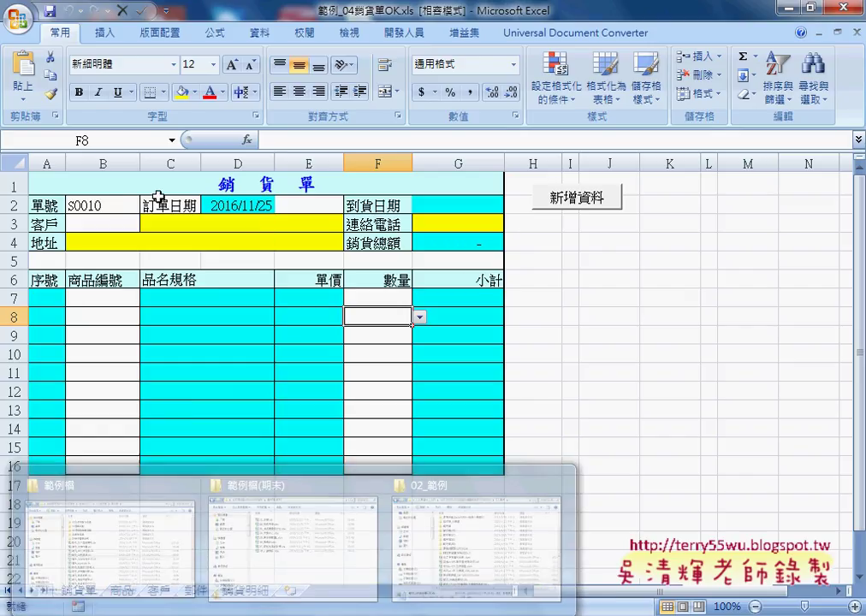
Check D2's =TODAY() formula and set E2 to 3普通件, giving arrival date 2016/12/02.
left_click(240, 202)
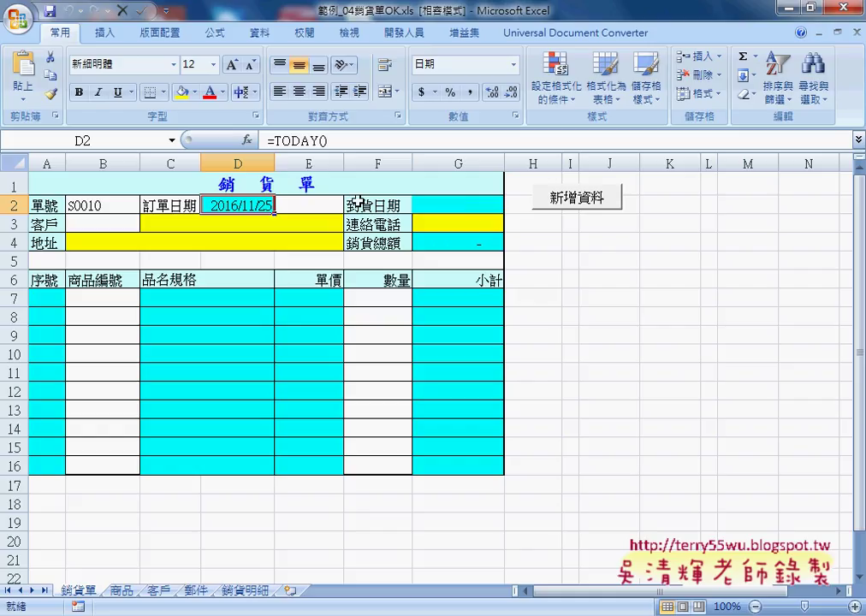
left_click(316, 205)
left_click(350, 205)
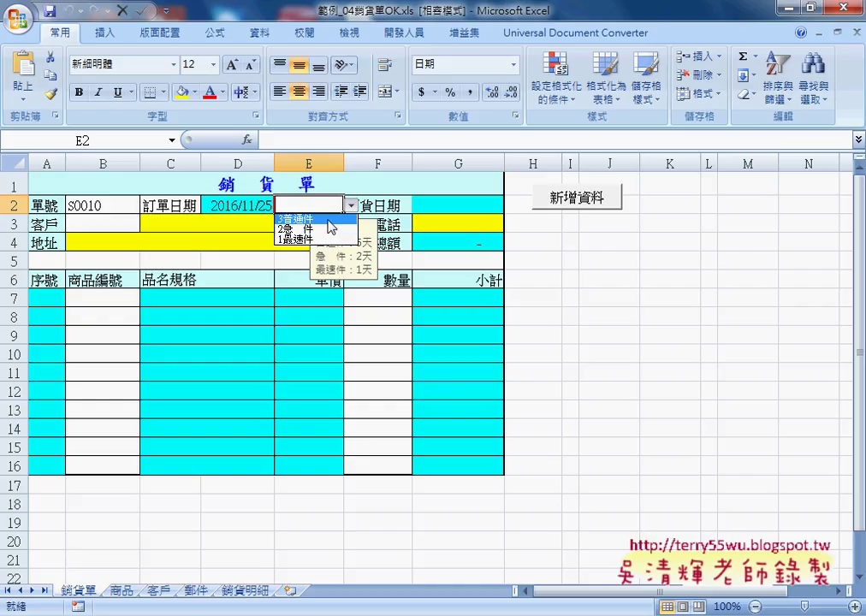
left_click(328, 219)
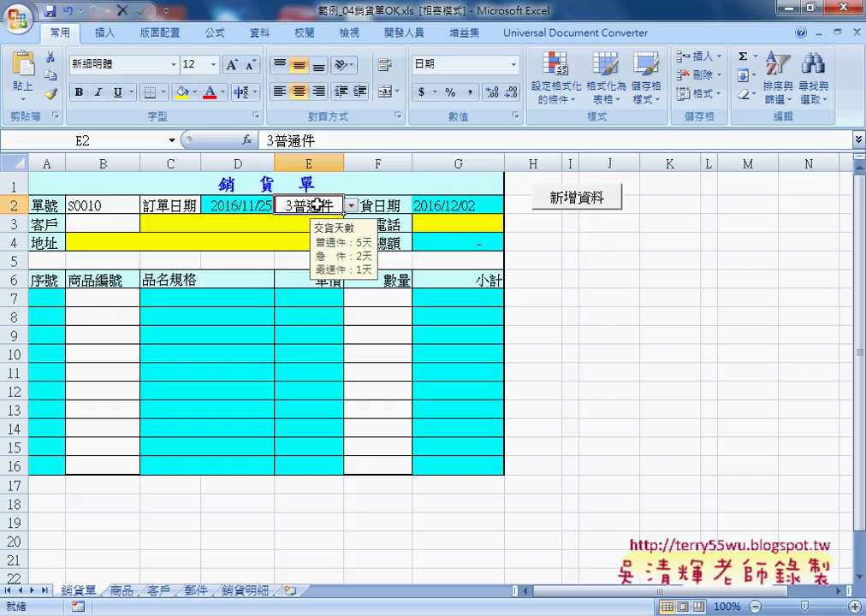
left_click(197, 591)
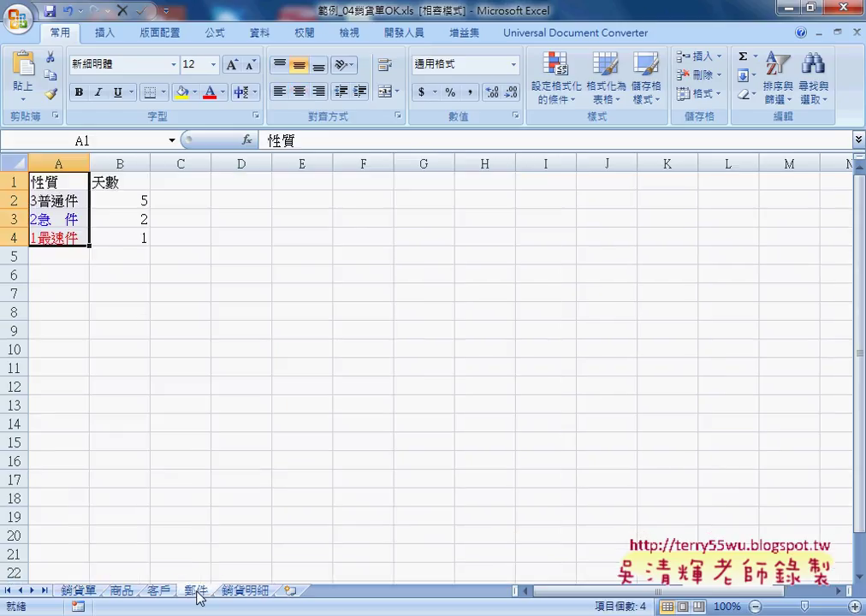
left_click(106, 205)
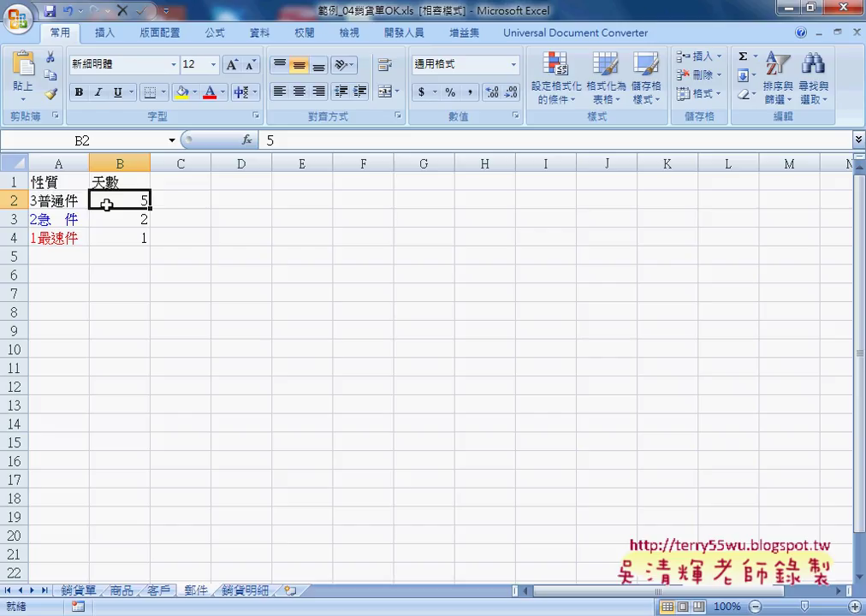
left_click(78, 591)
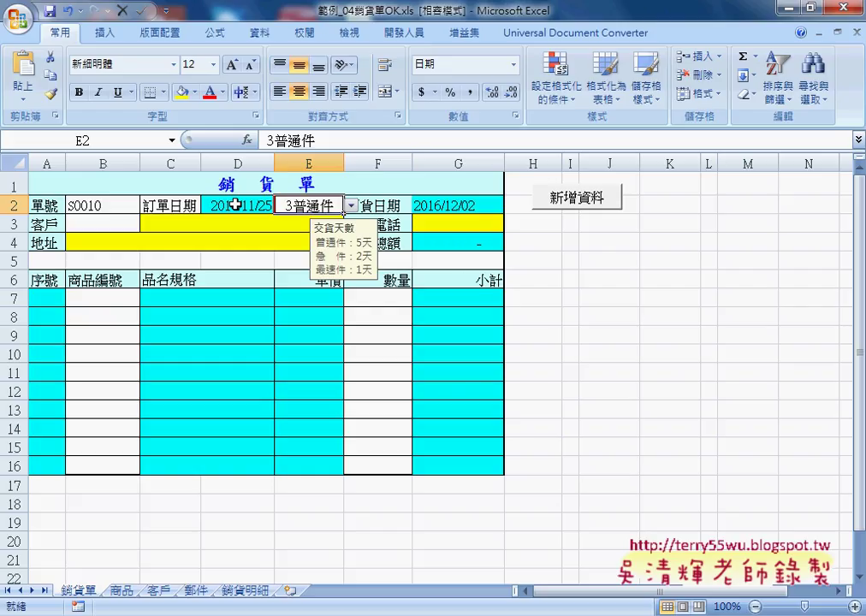
left_click(439, 206)
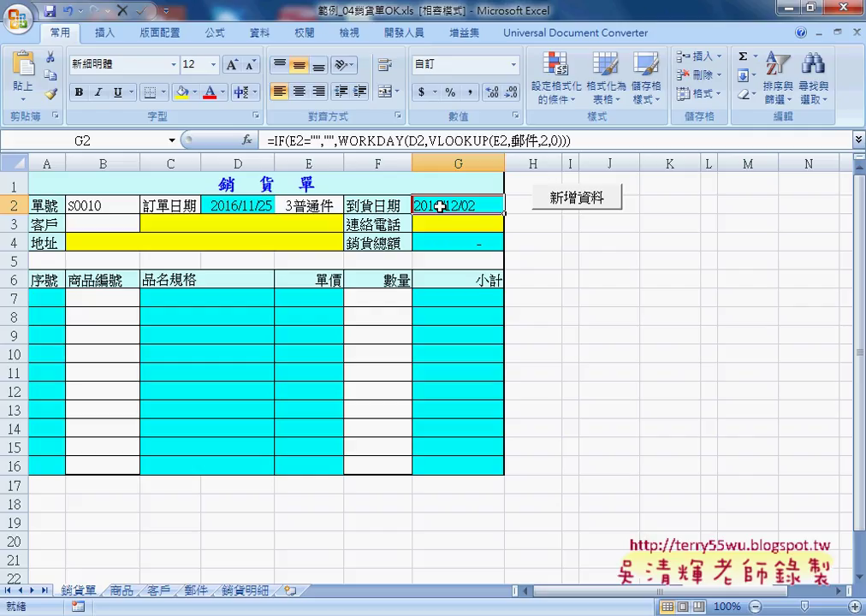
left_click(372, 139)
left_click(247, 140)
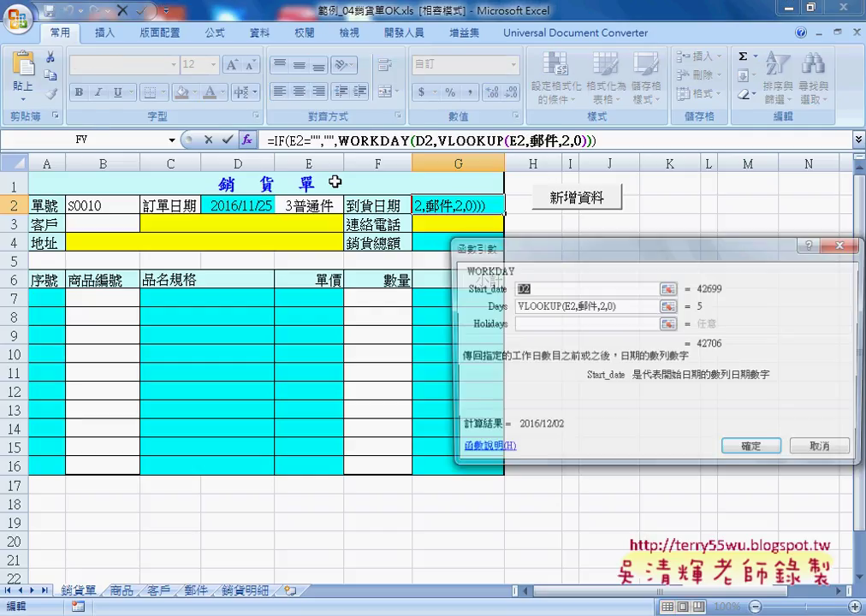
left_click_drag(496, 249, 453, 246)
left_click(489, 289)
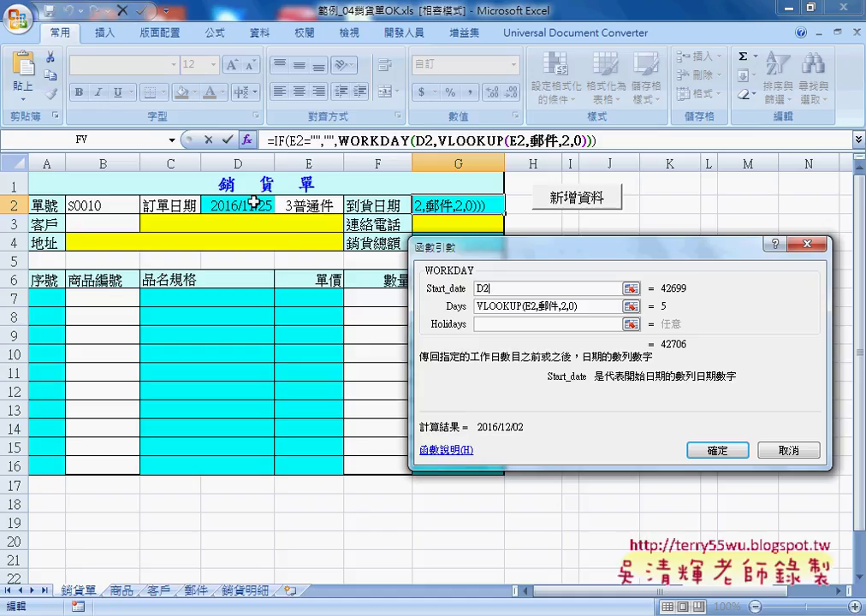
left_click(524, 301)
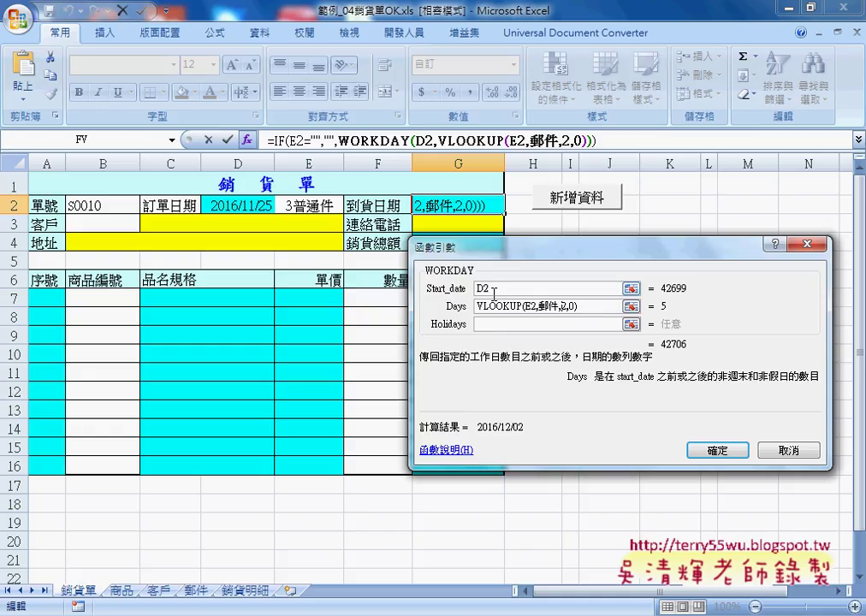
left_click(718, 450)
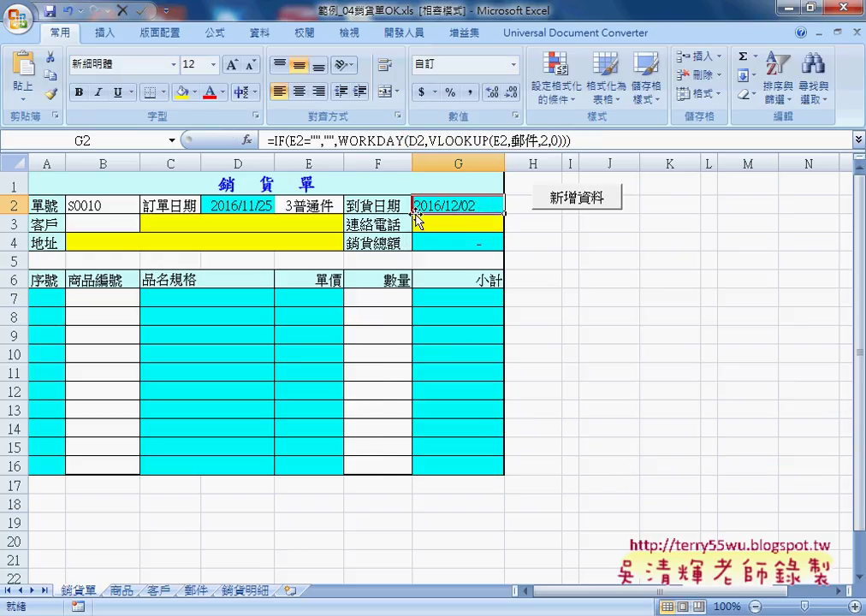
left_click(822, 615)
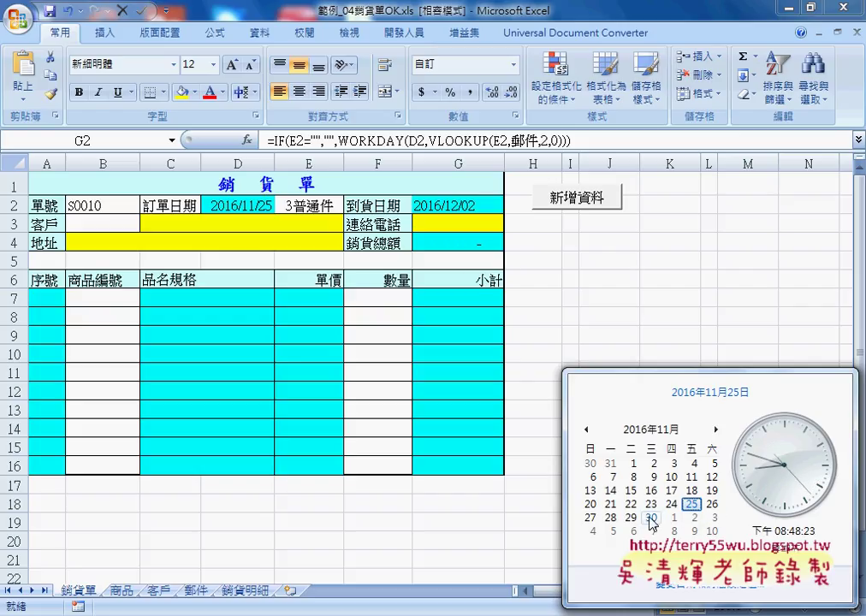
left_click(451, 204)
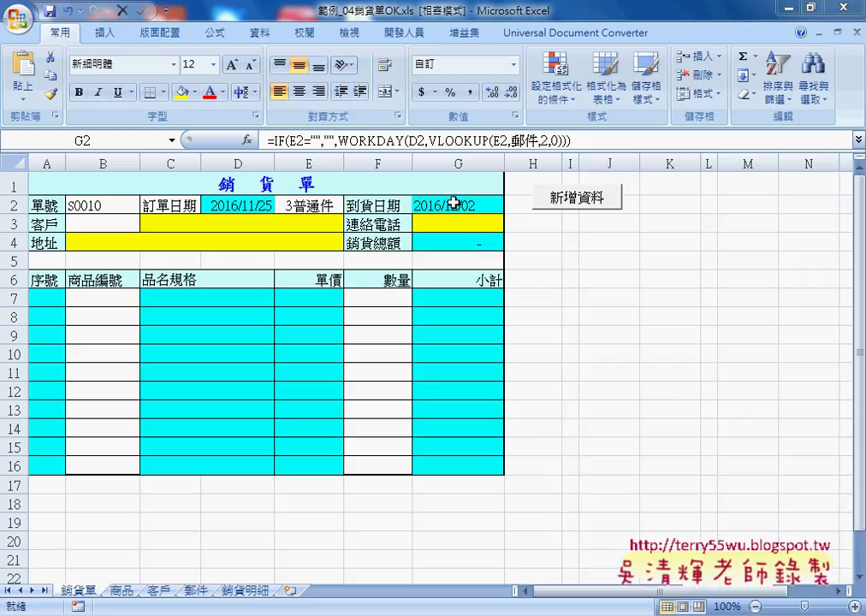
left_click(115, 225)
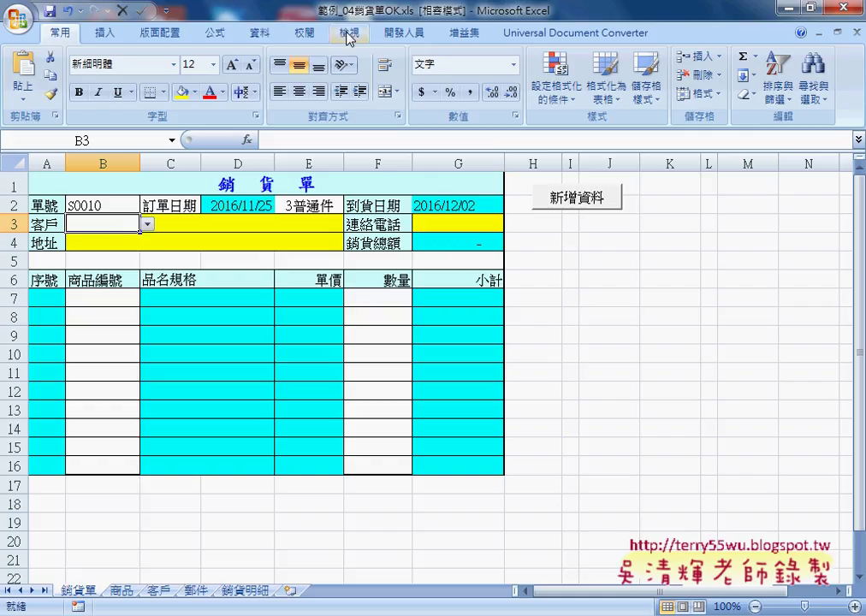
Confirm B3's Data Validation list source is =客戶編號 unchanged, then open B3's customer dropdown.
left_click(265, 34)
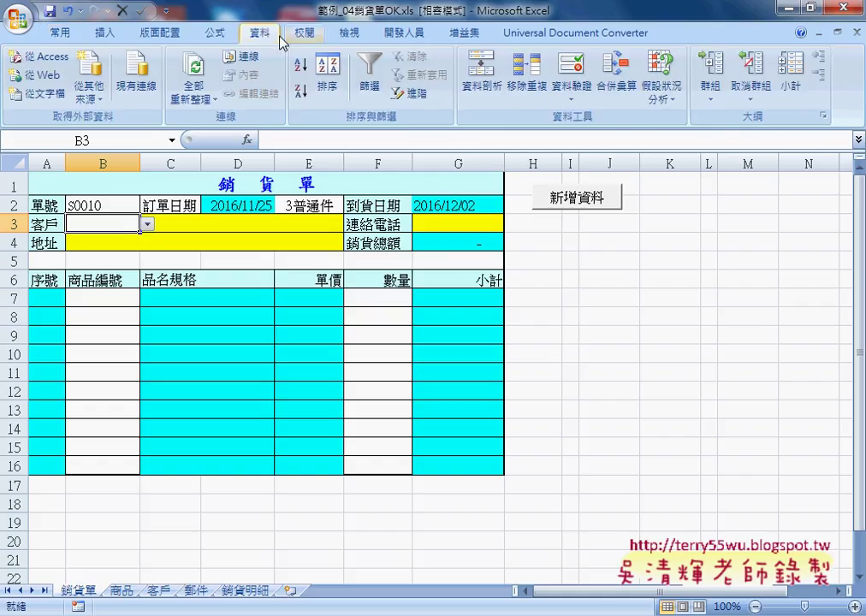
left_click(569, 70)
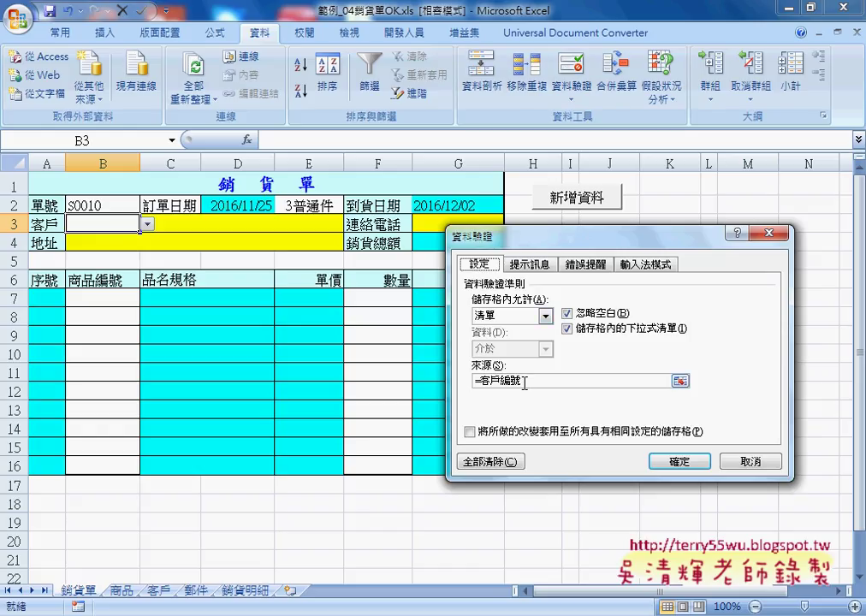
left_click_drag(519, 380, 475, 380)
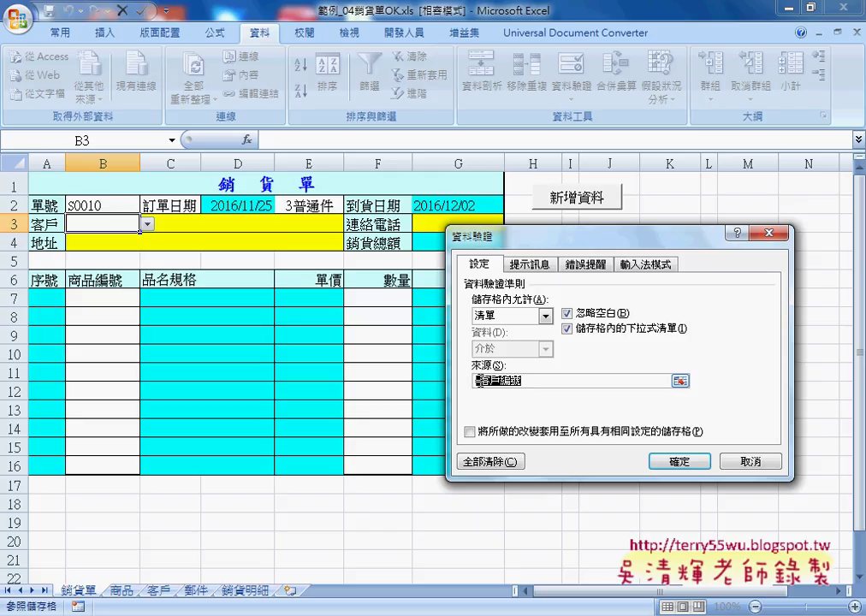
key("Return")
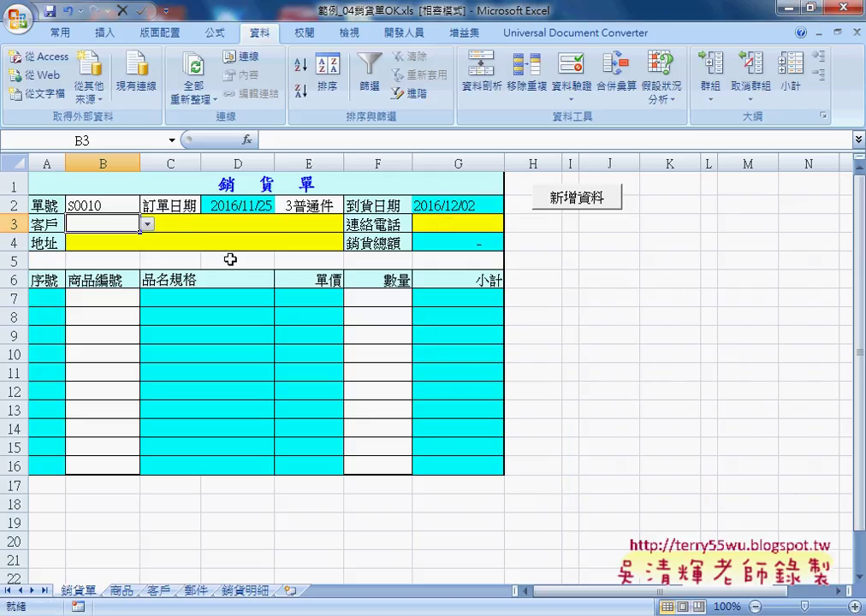
left_click(148, 224)
left_click(149, 226)
left_click(188, 224)
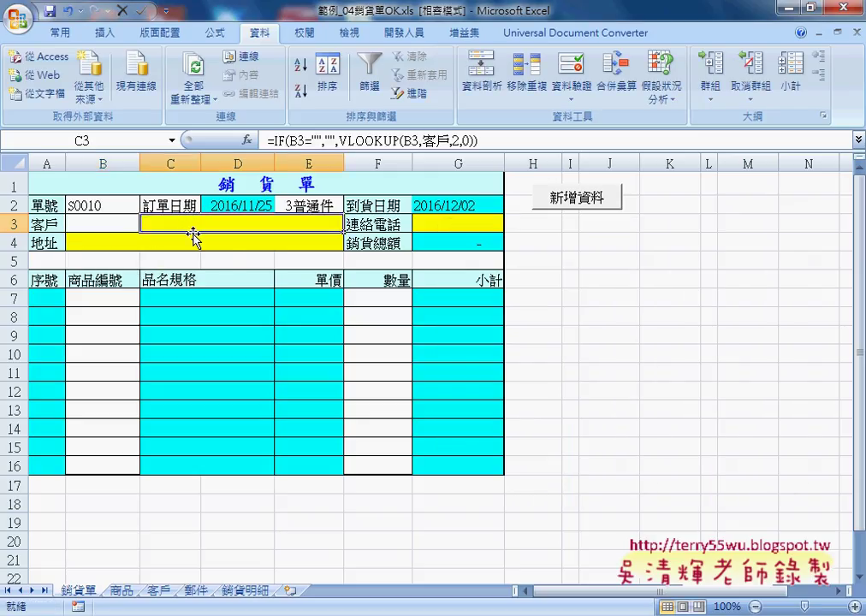
left_click(157, 592)
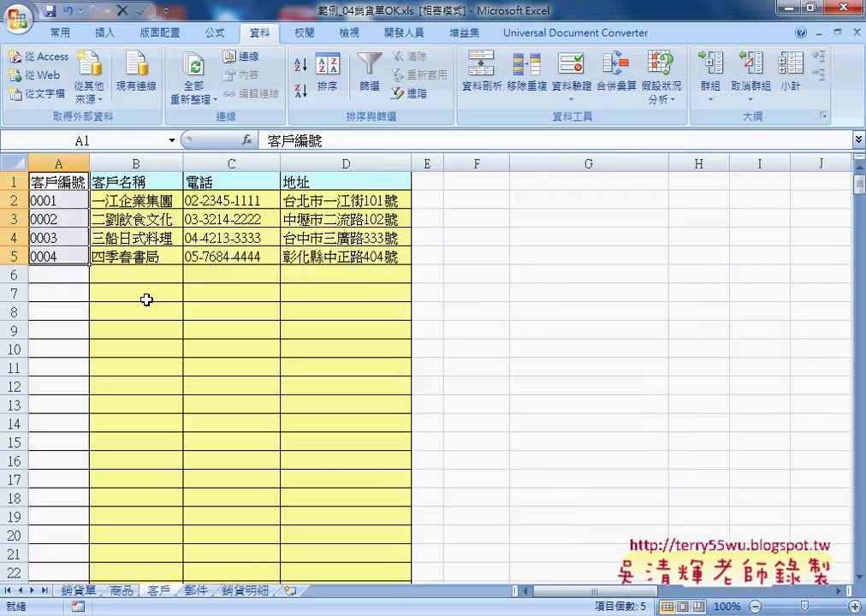
left_click_drag(68, 199, 358, 263)
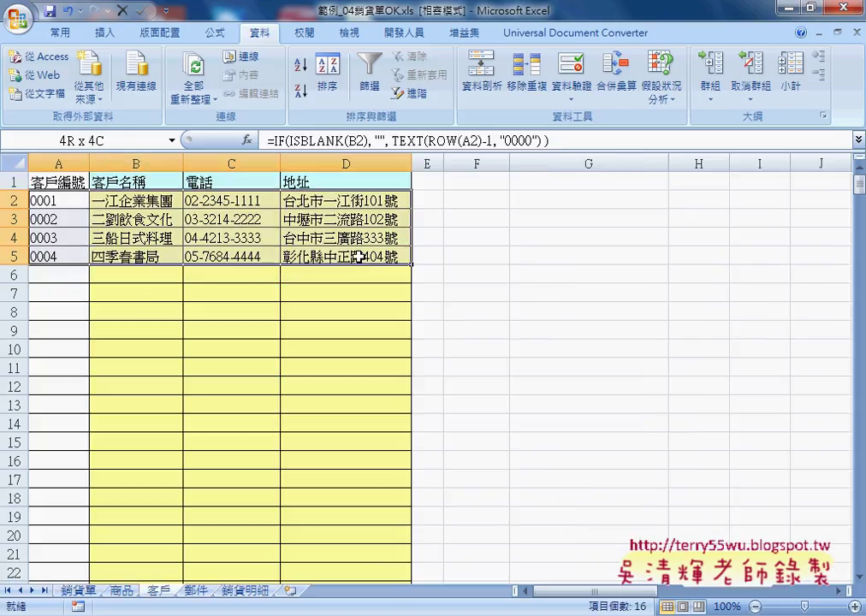
left_click_drag(54, 201, 291, 254)
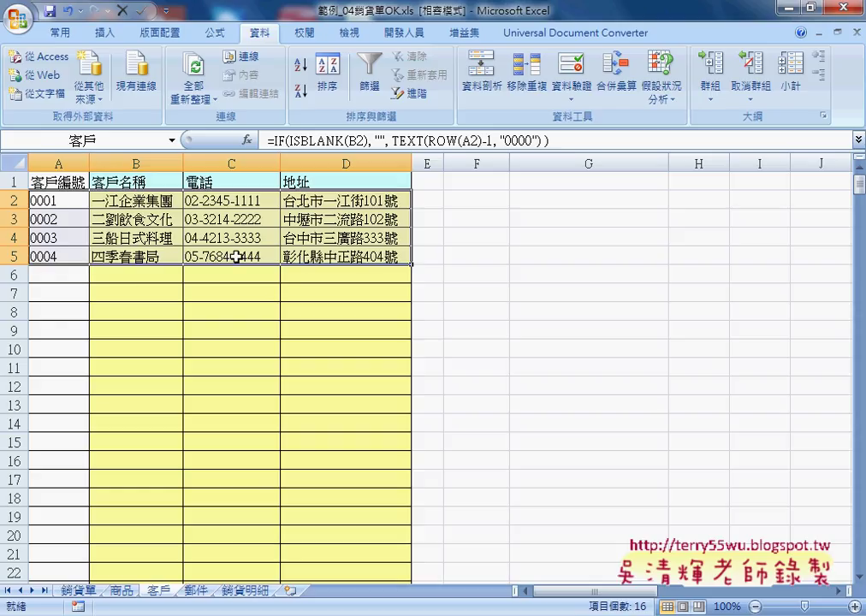
left_click(78, 590)
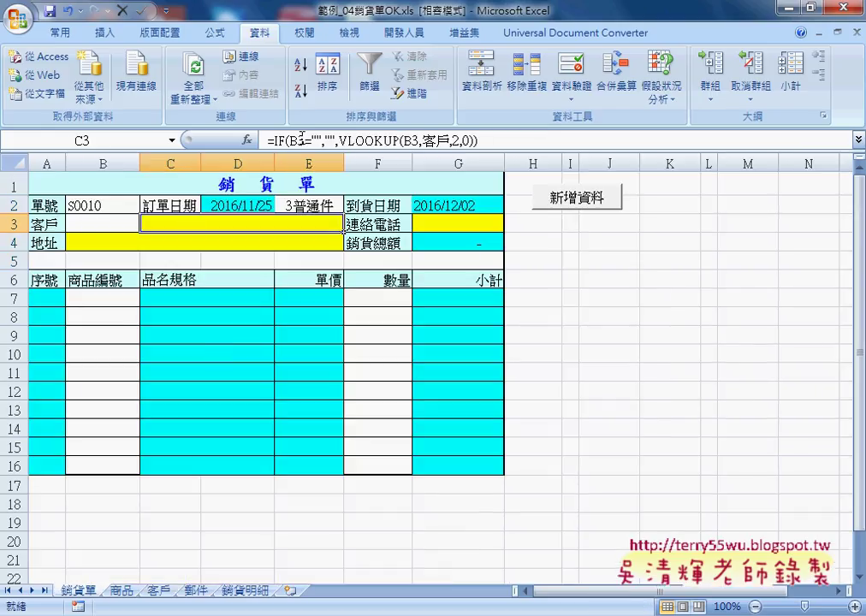
left_click_drag(288, 139, 336, 139)
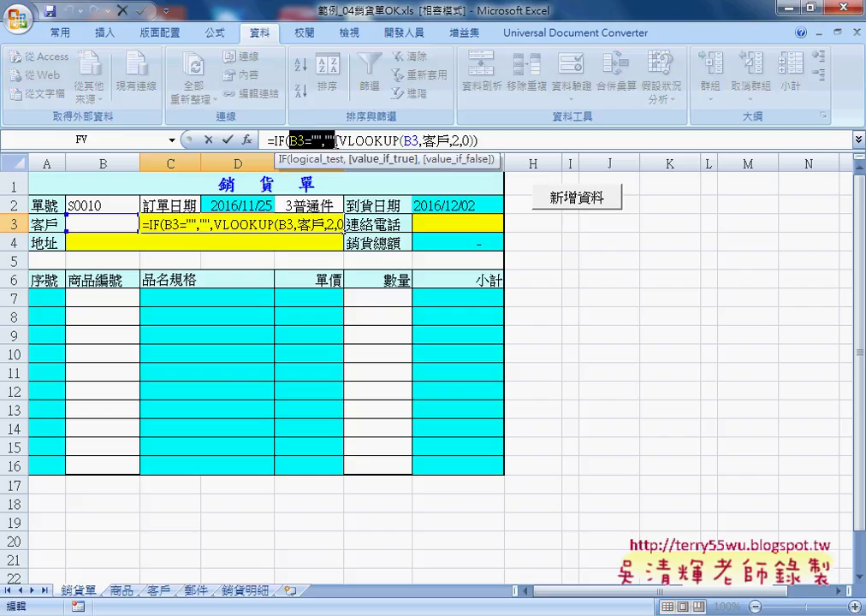